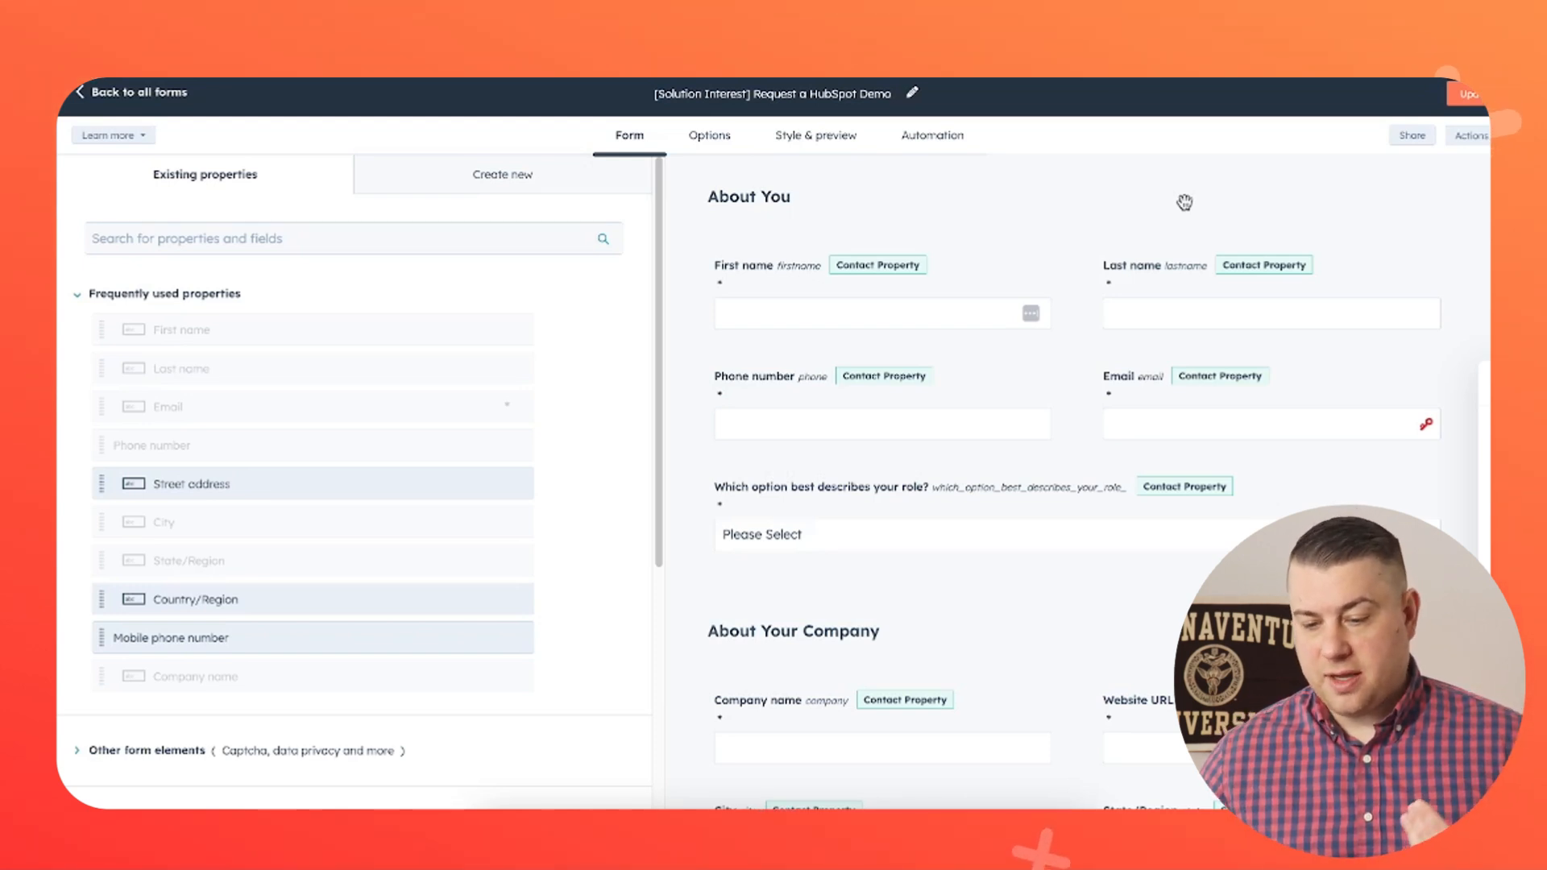
- Add the Annual revenue company property to the form below the About Your Company fields
scroll(1168, 300, "down", 3)
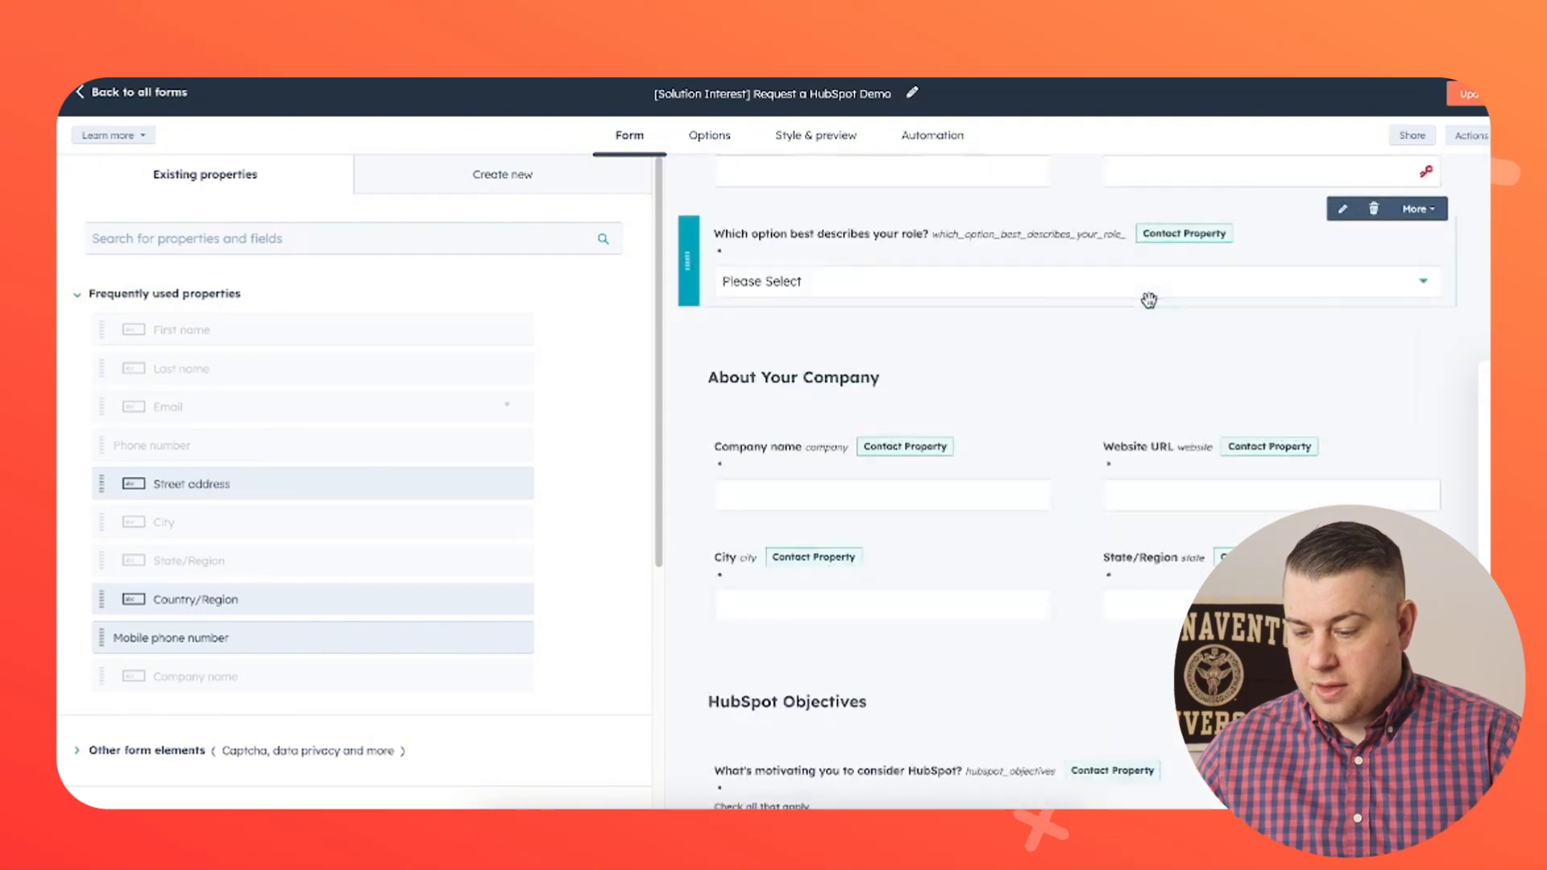
scroll(1150, 300, "down", 6)
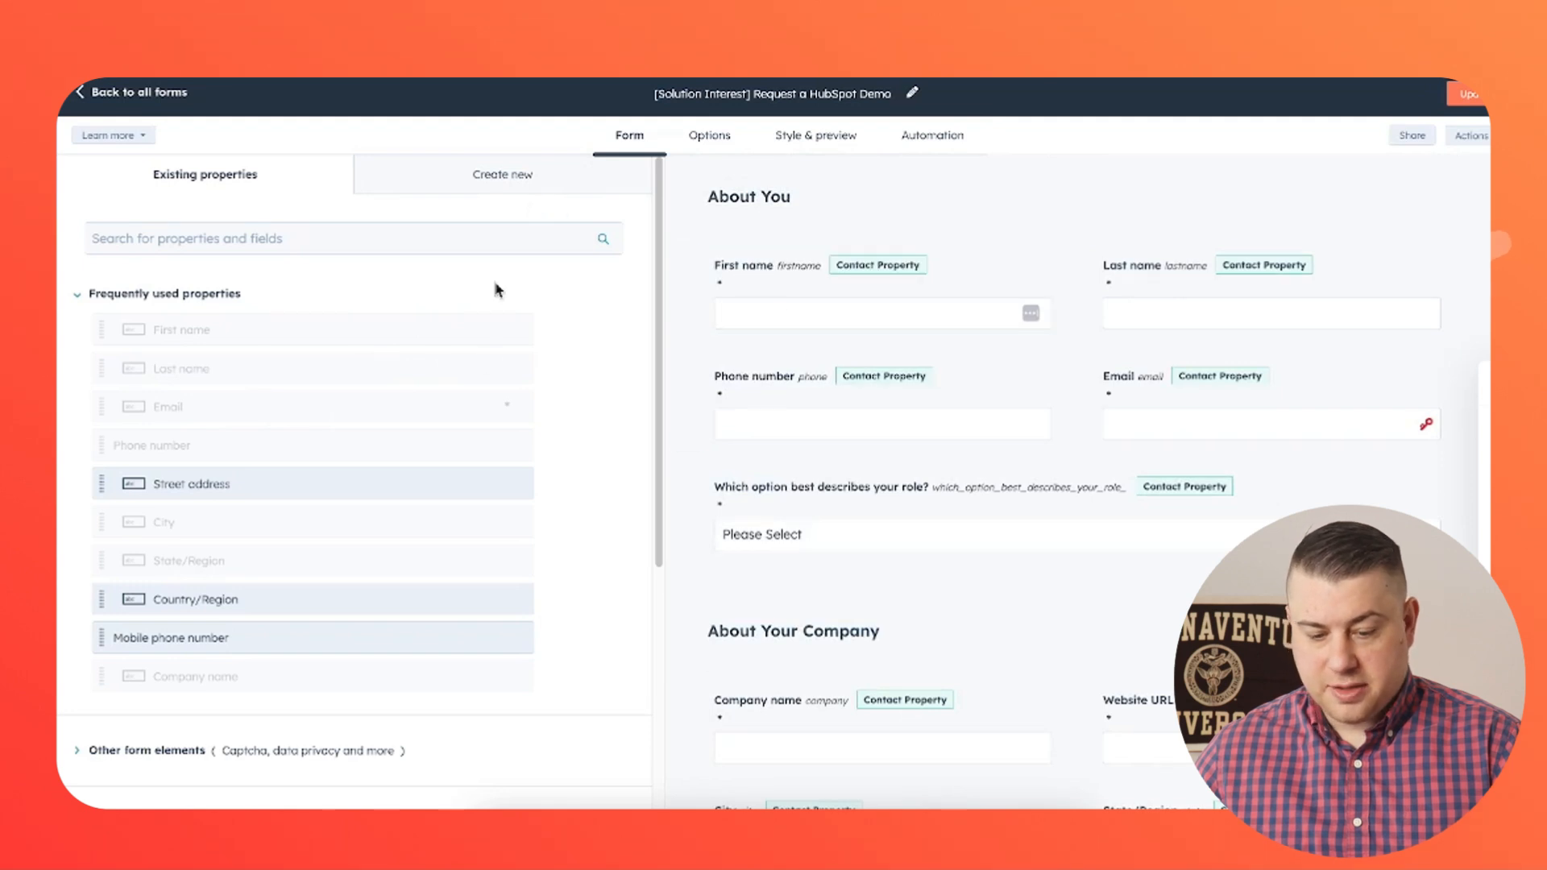
scroll(477, 352, "down", 5)
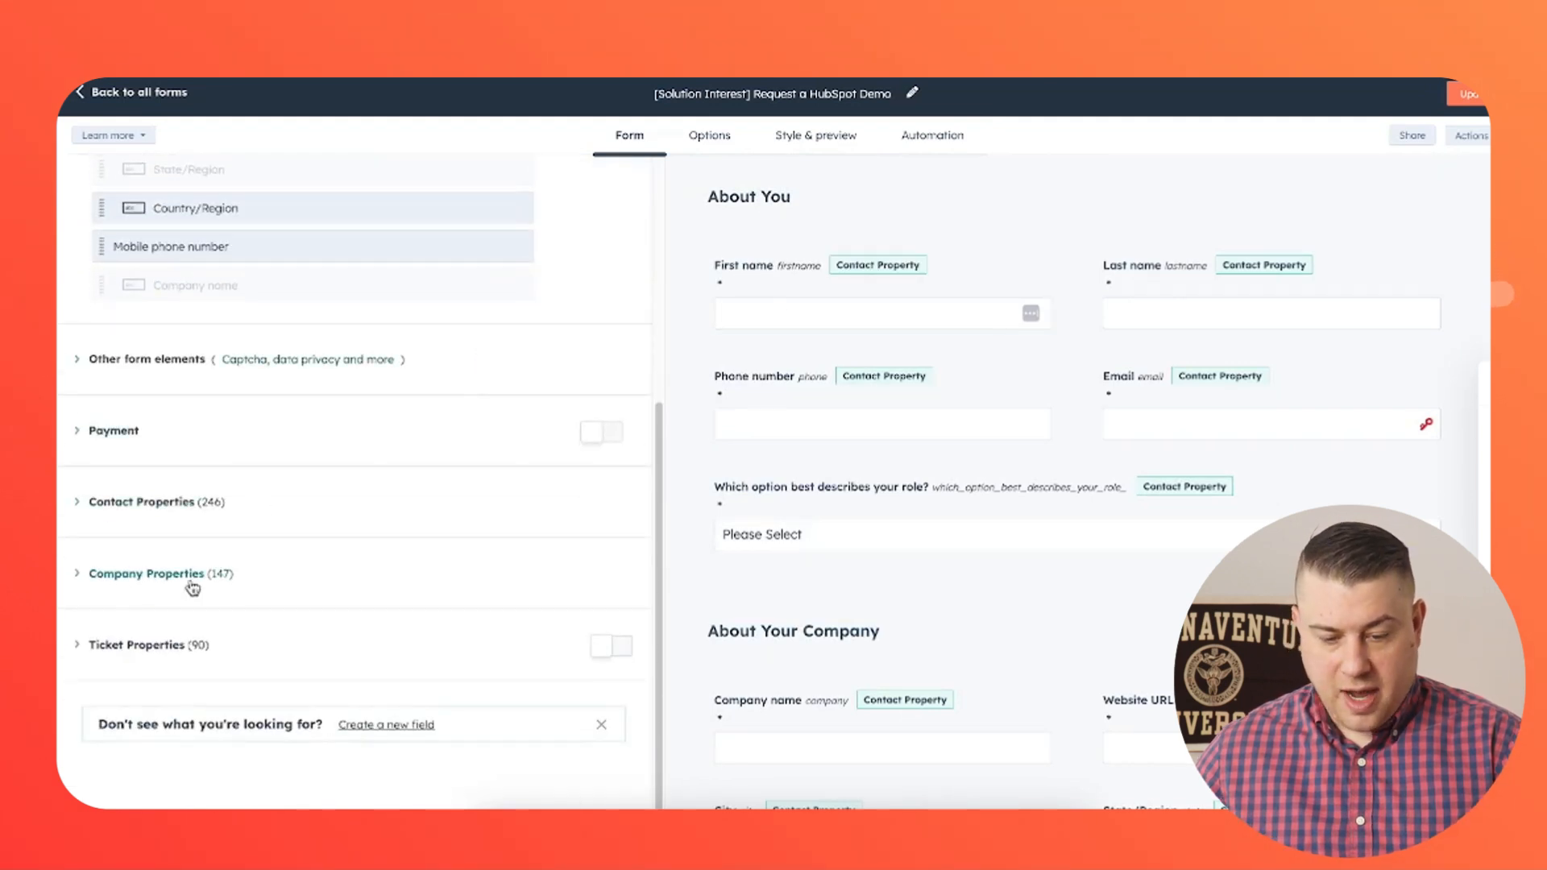
left_click(145, 573)
scroll(846, 483, "down", 5)
scroll(362, 552, "down", 3)
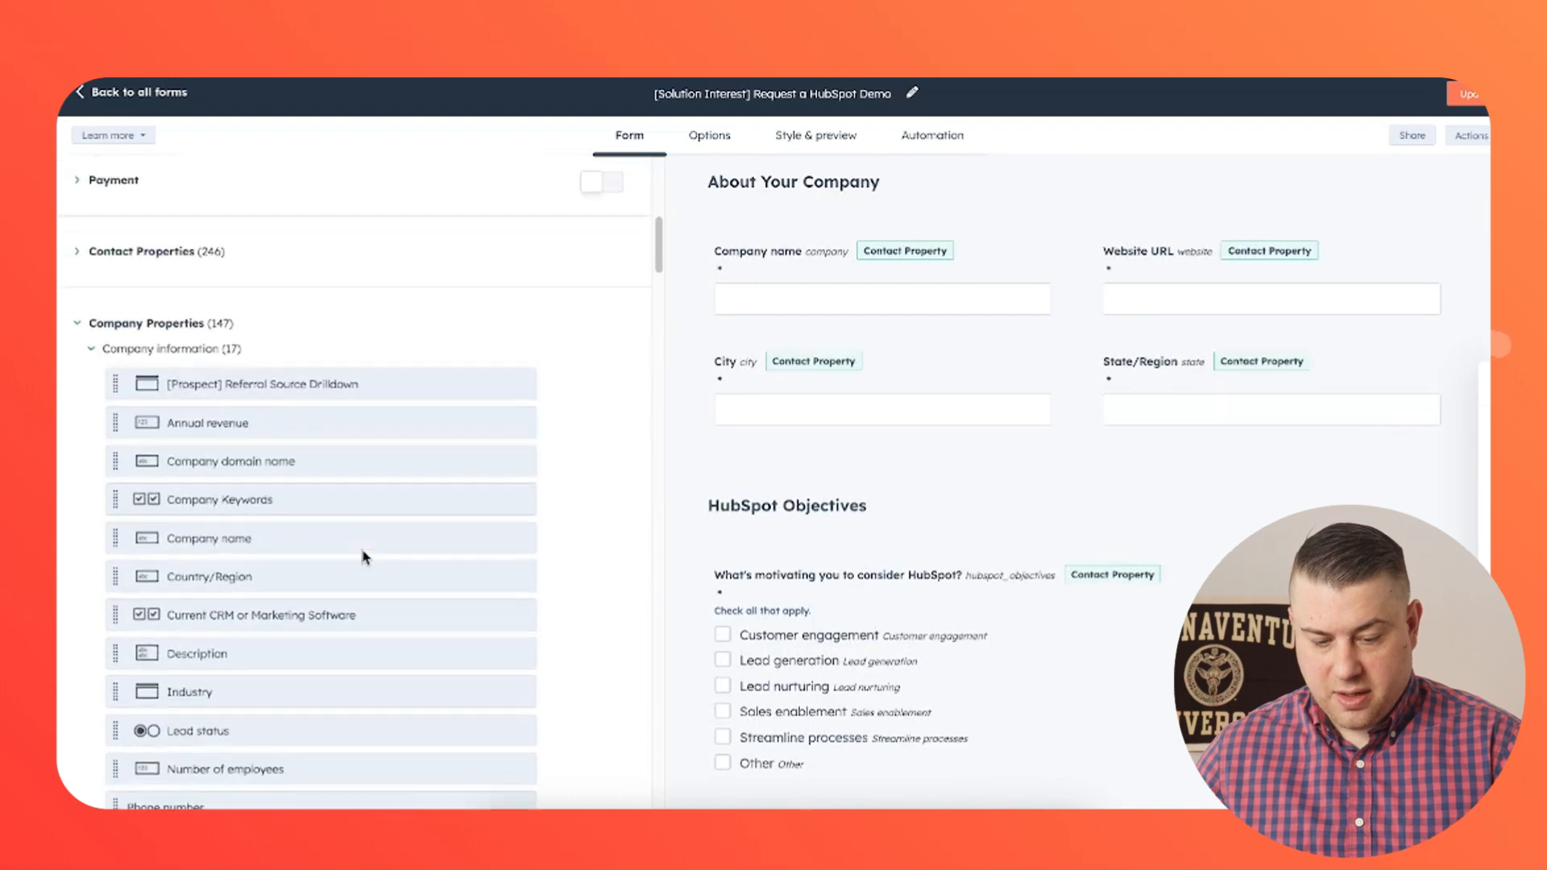
scroll(780, 533, "down", 3)
left_click_drag(301, 419, 900, 268)
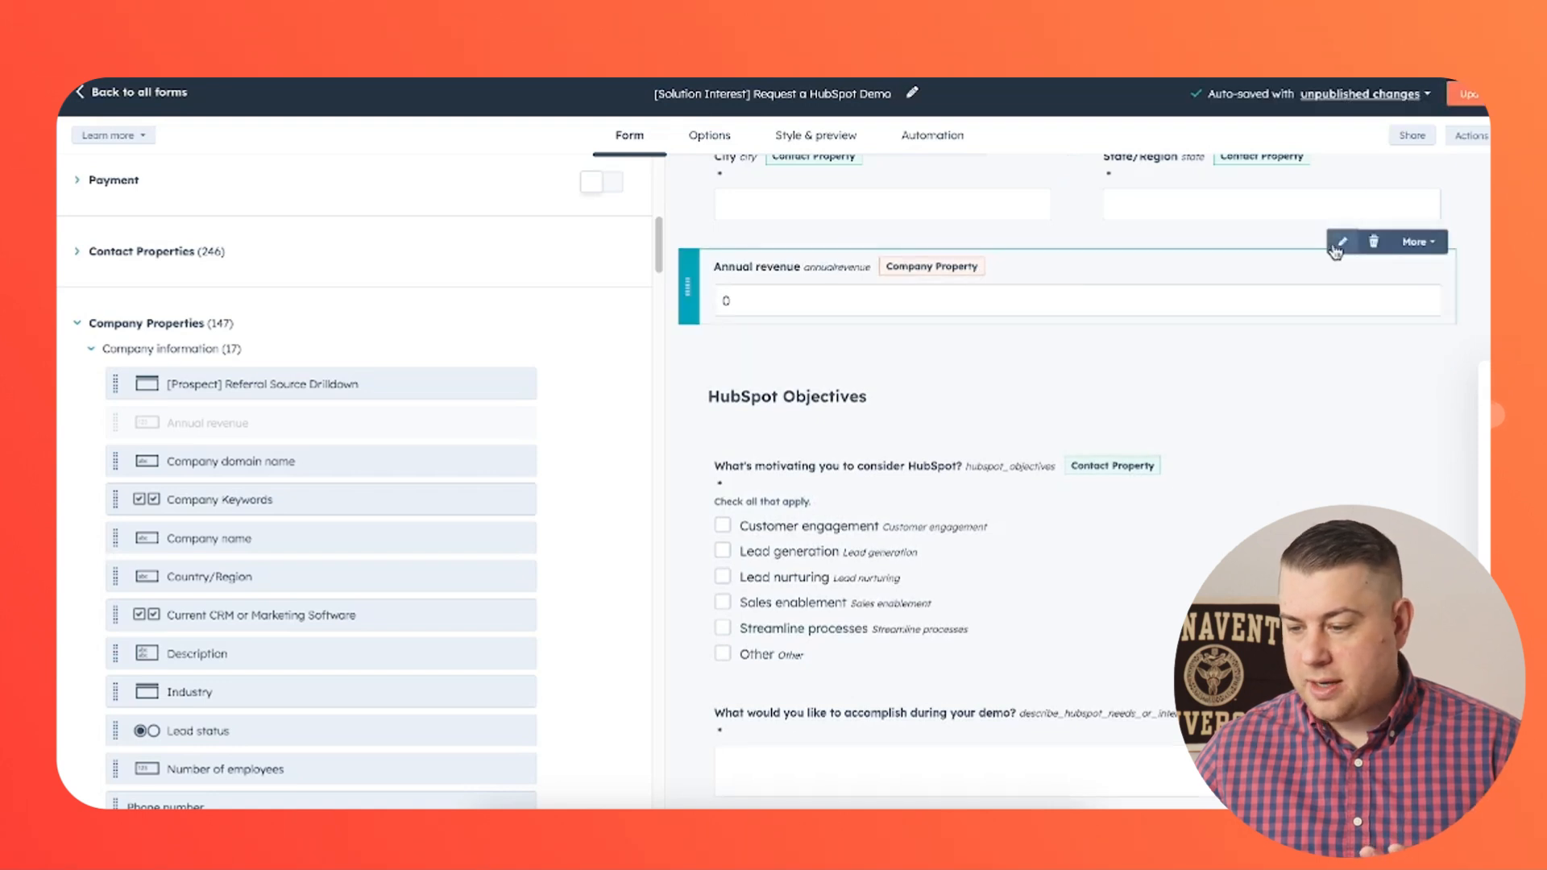
- Make the Annual revenue field required and relabel it What is your company's annual revenue?
left_click(1424, 255)
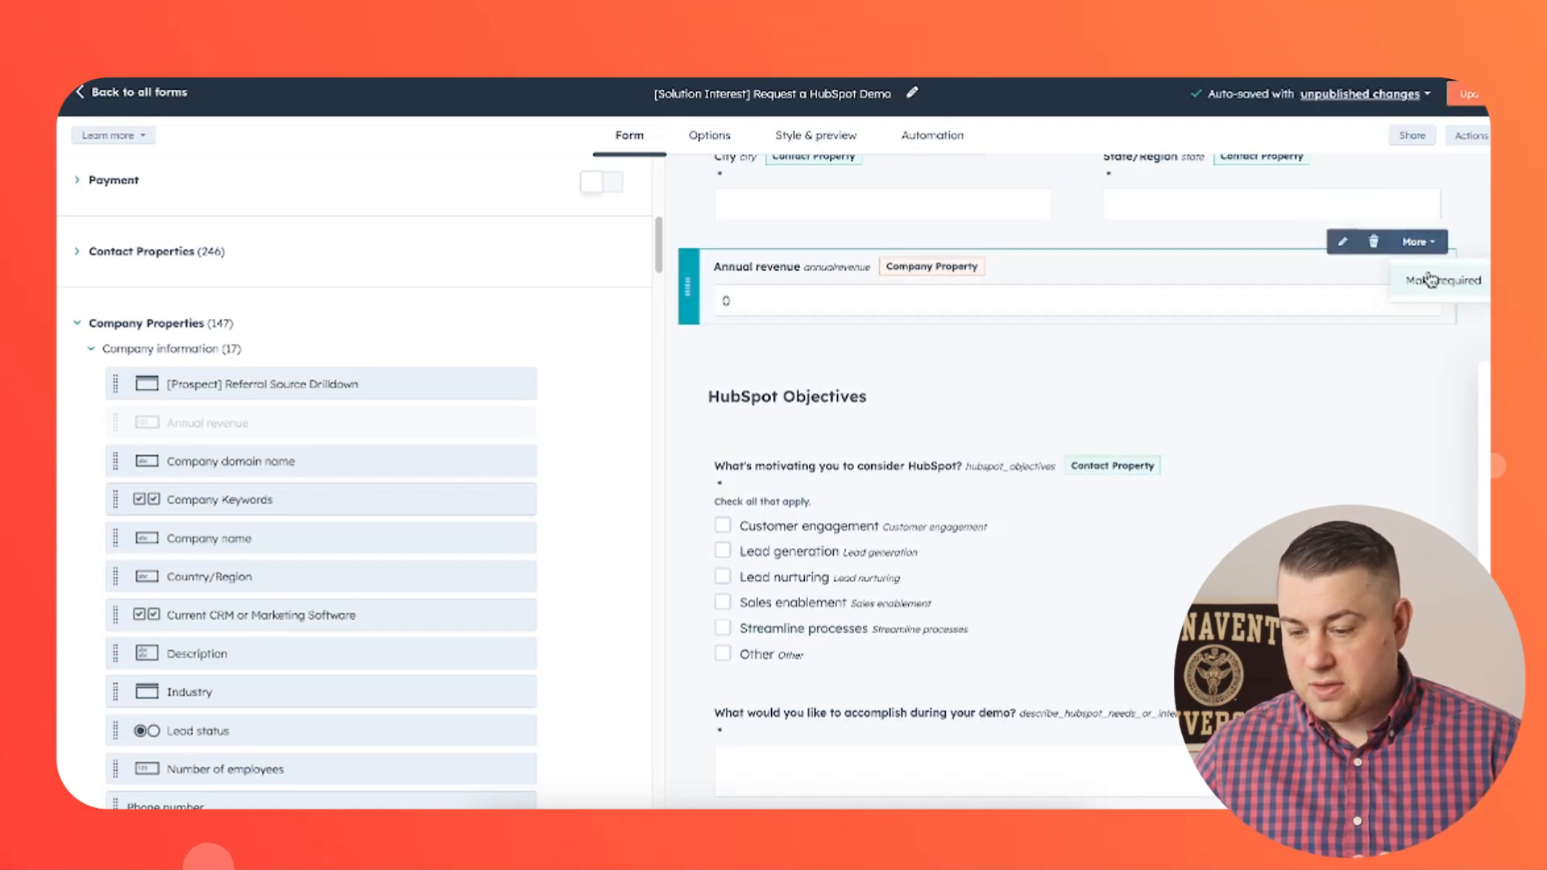
left_click(1428, 273)
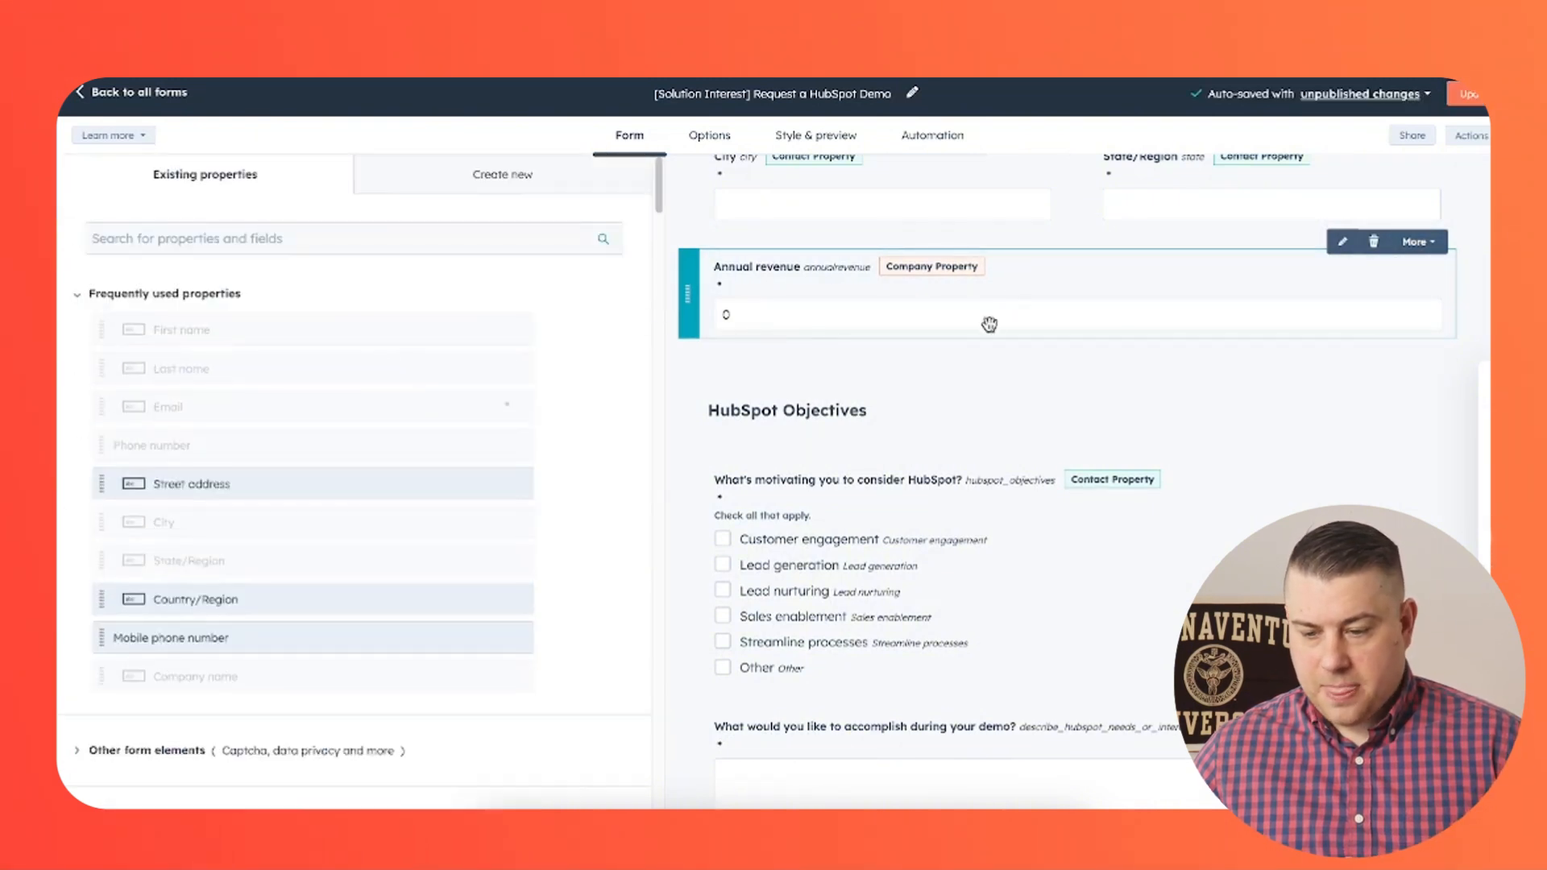
left_click(754, 295)
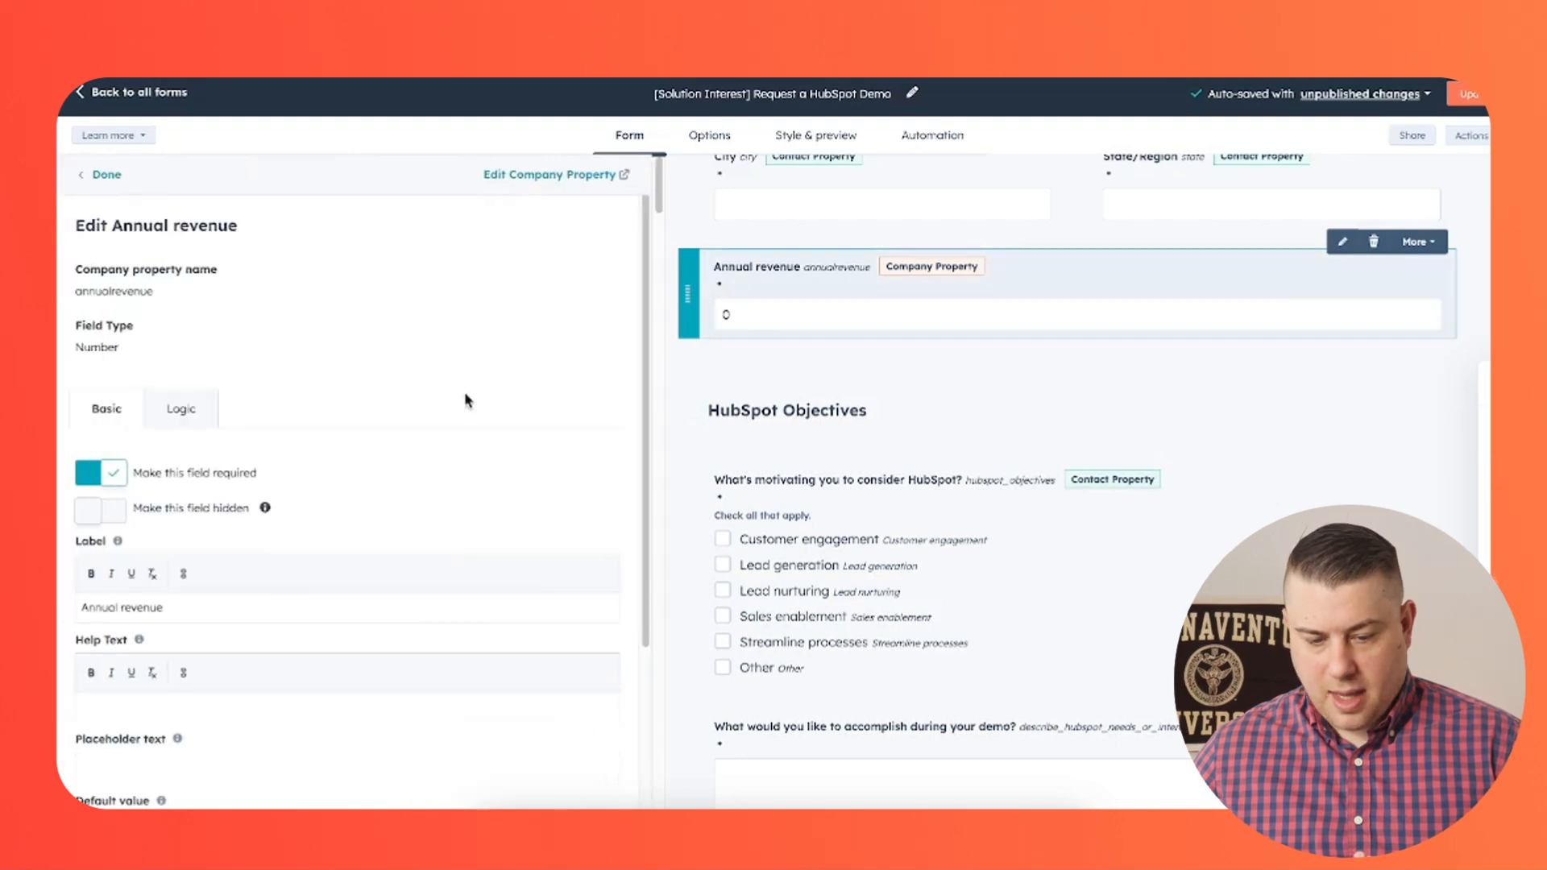
double_click(192, 573)
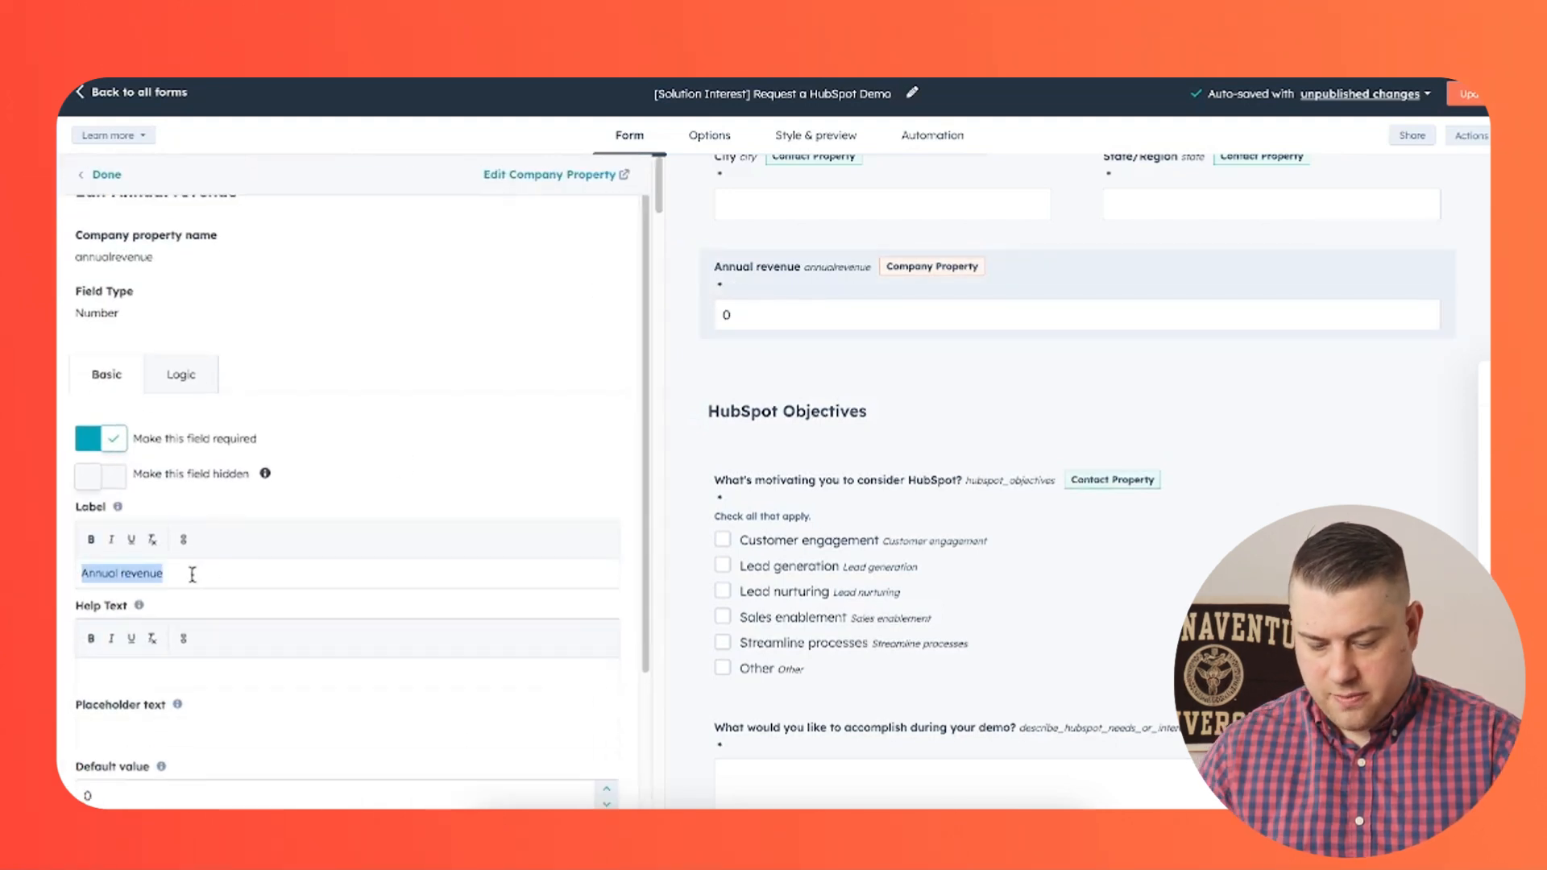
type("What is ")
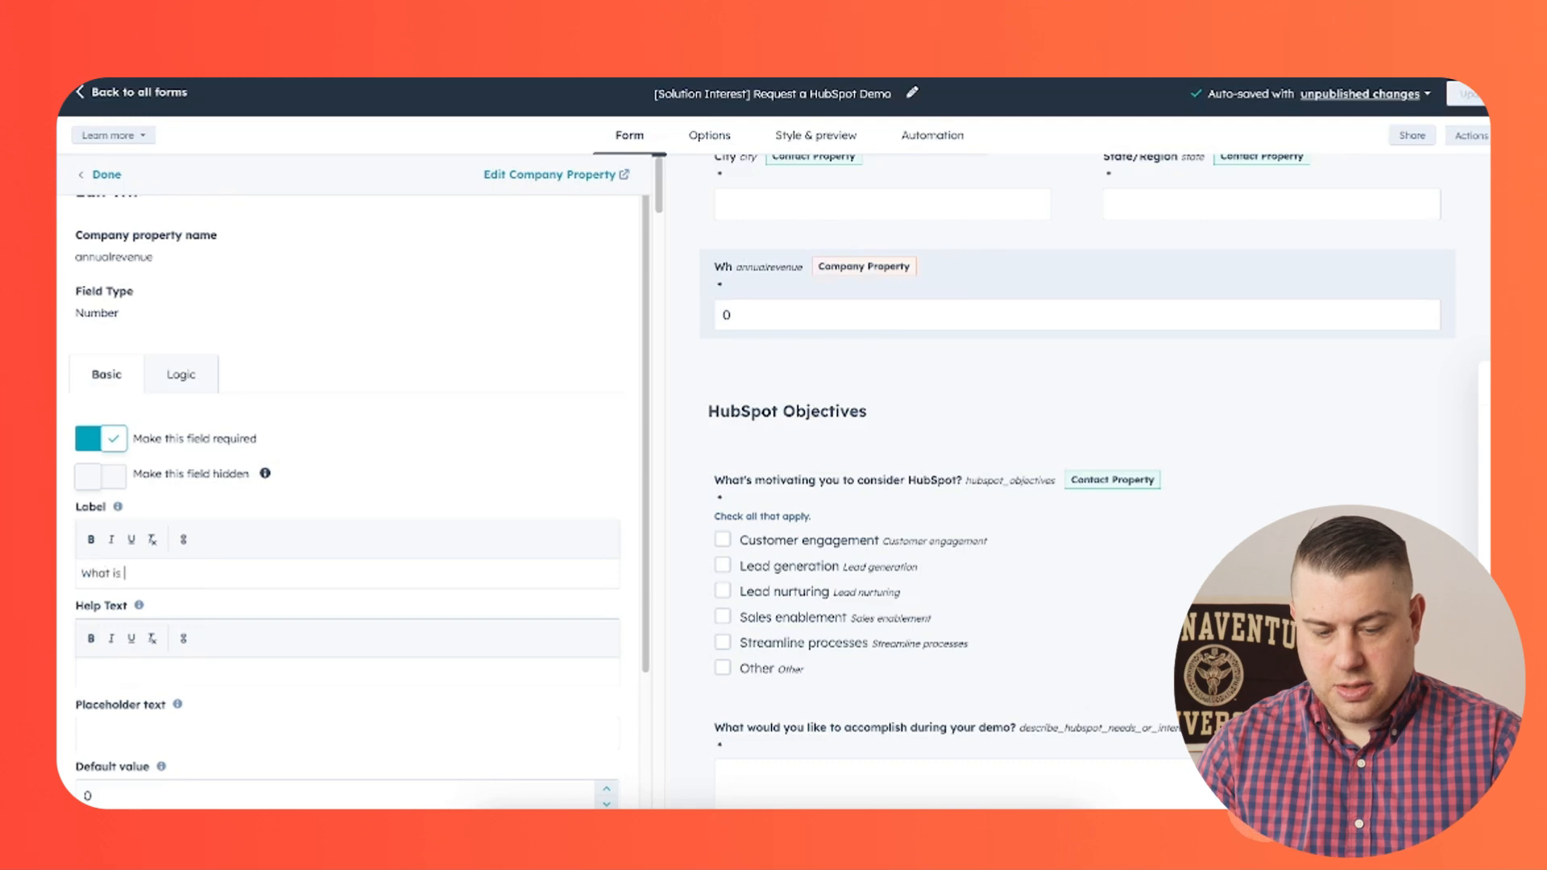
type("your company")
key("Return")
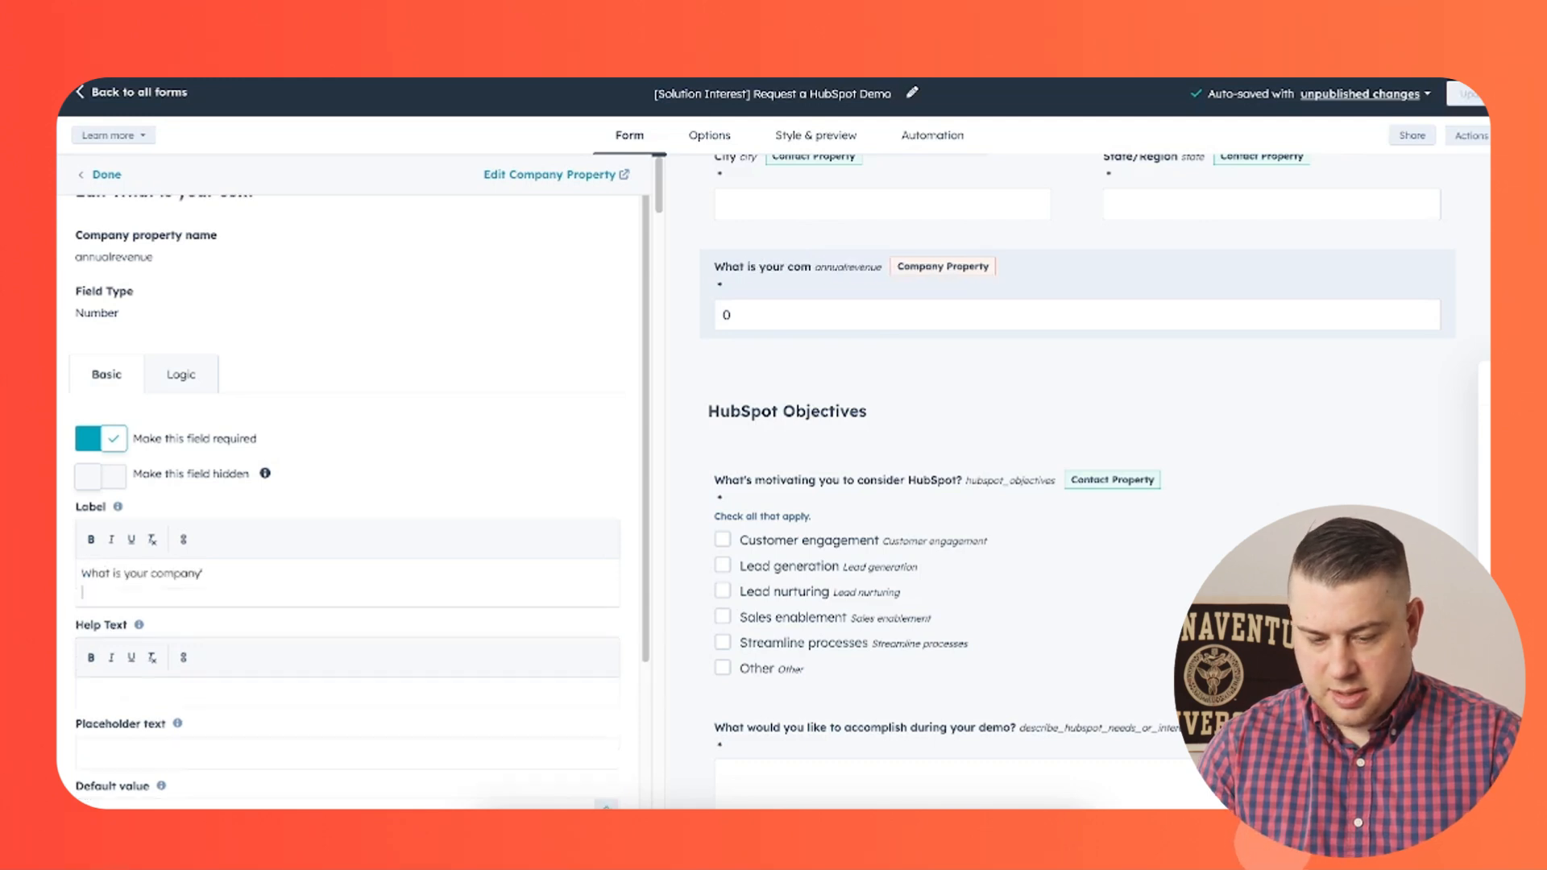
type("'s o")
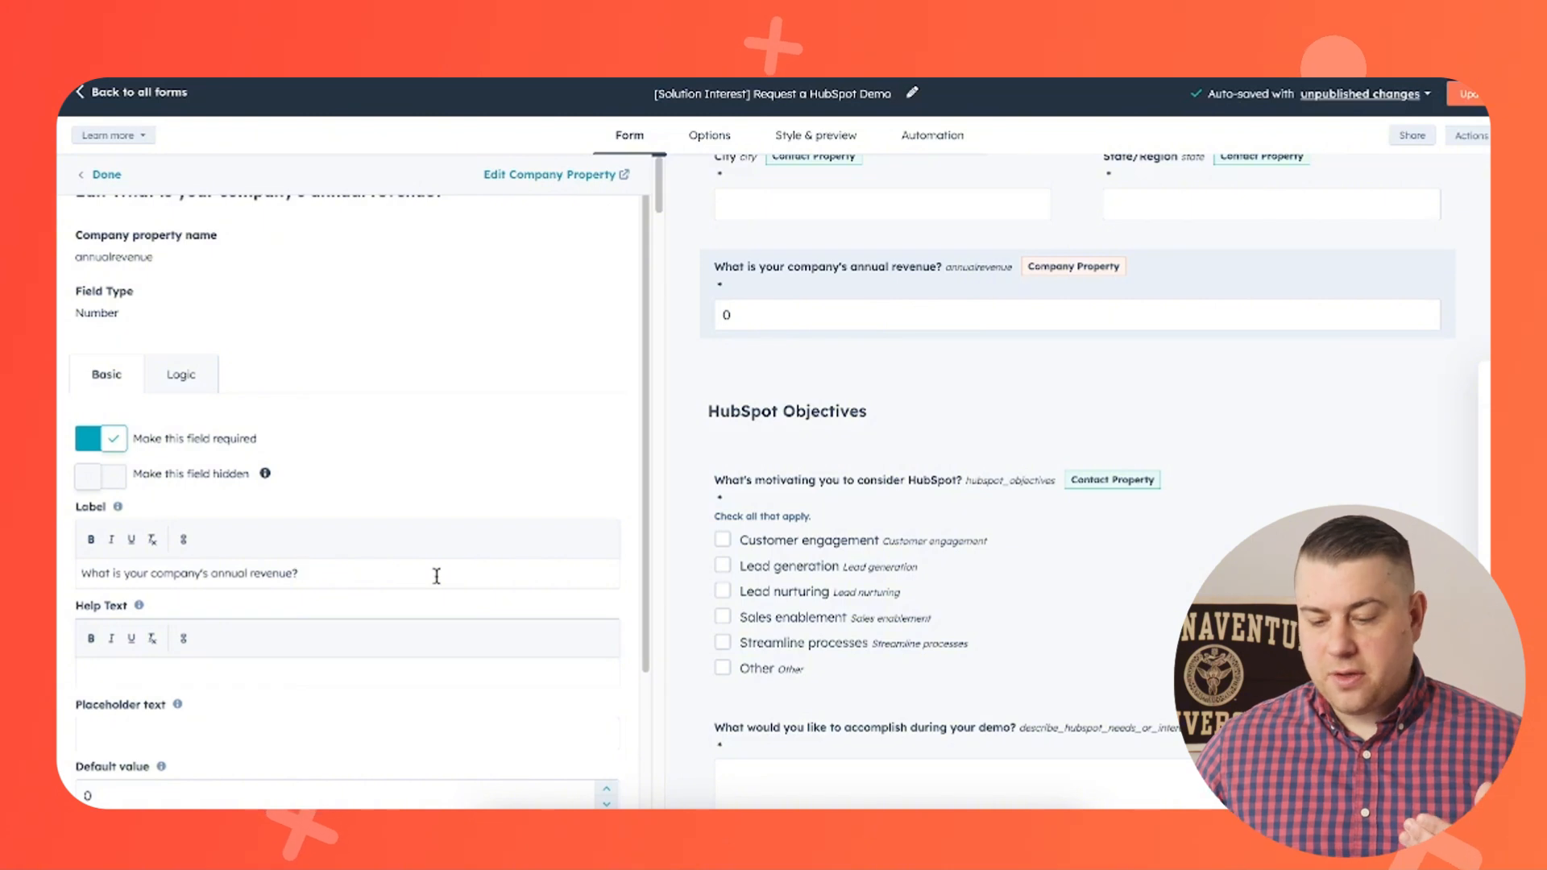
- Set up a dependent-field rule on the HubSpot objectives question for the value Customer engagement
left_click(881, 570)
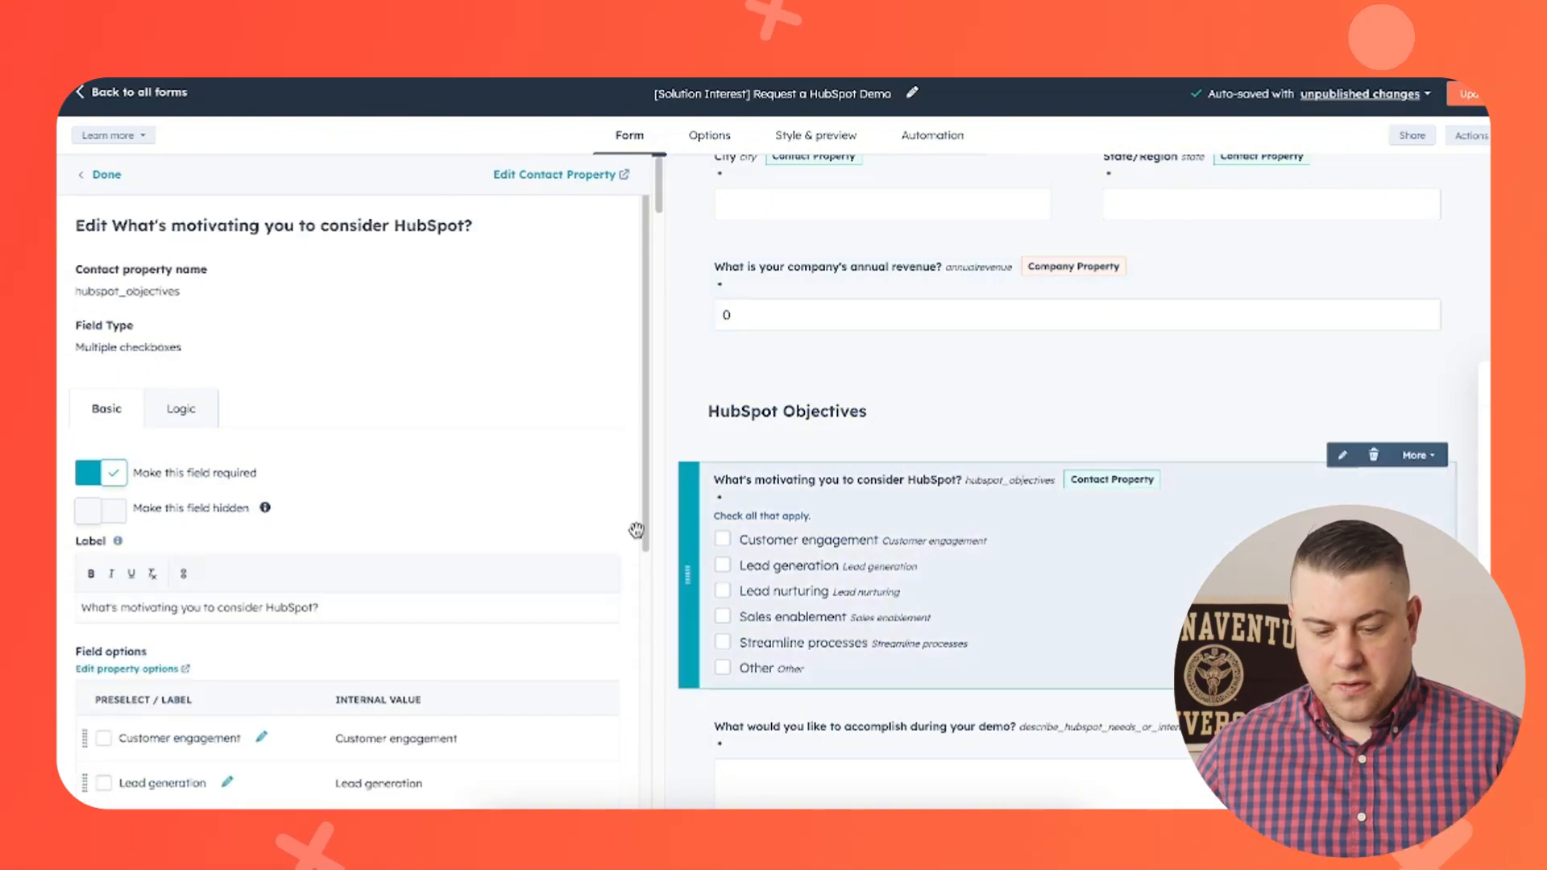
left_click(179, 409)
scroll(407, 391, "down", 3)
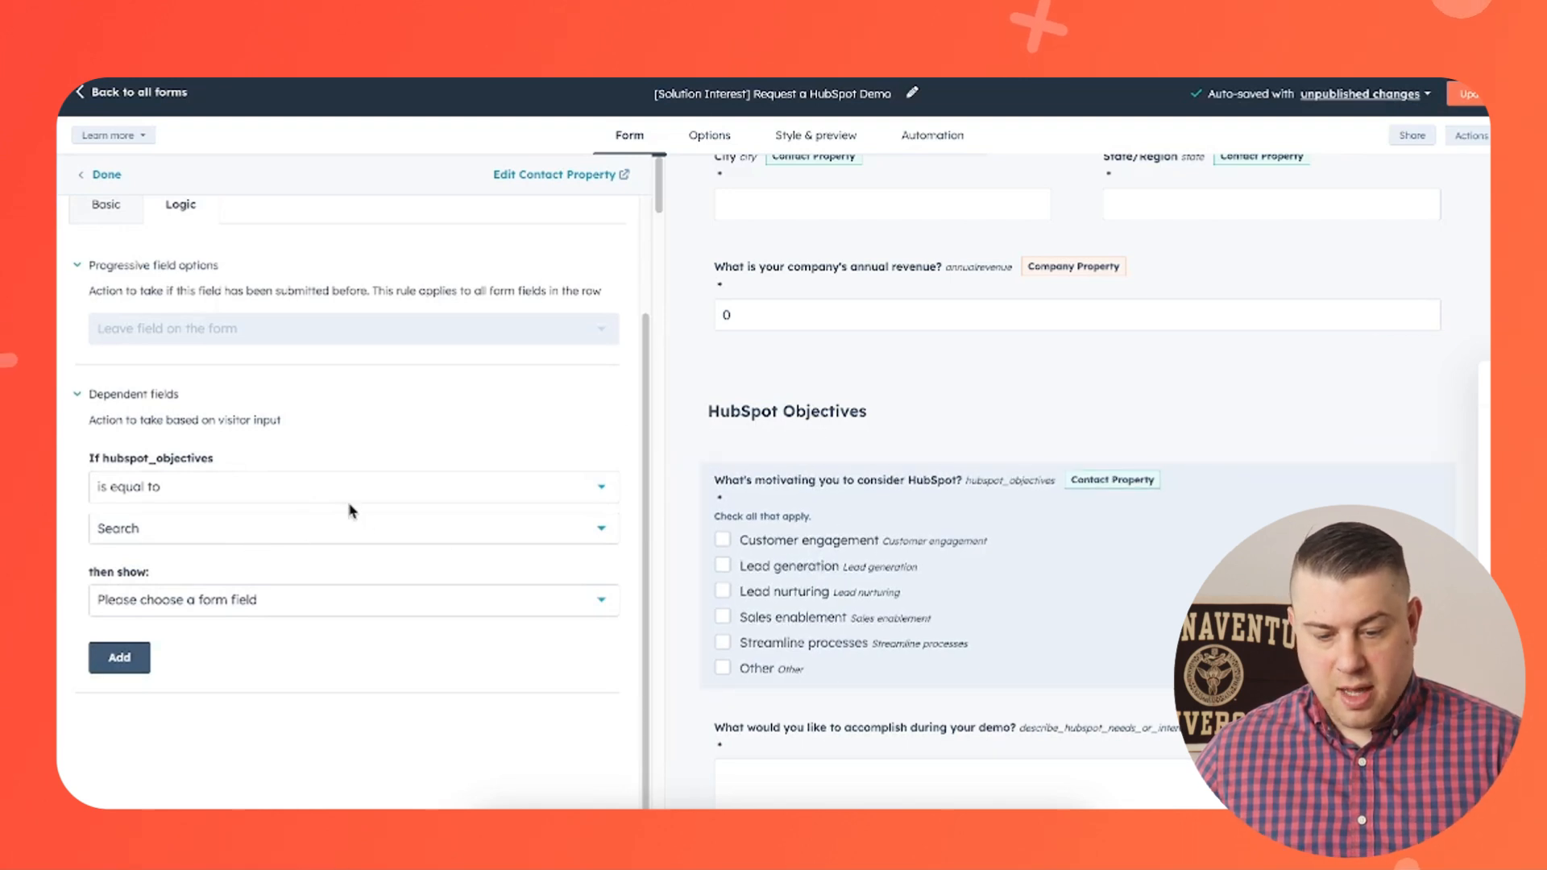
left_click(346, 528)
left_click(300, 578)
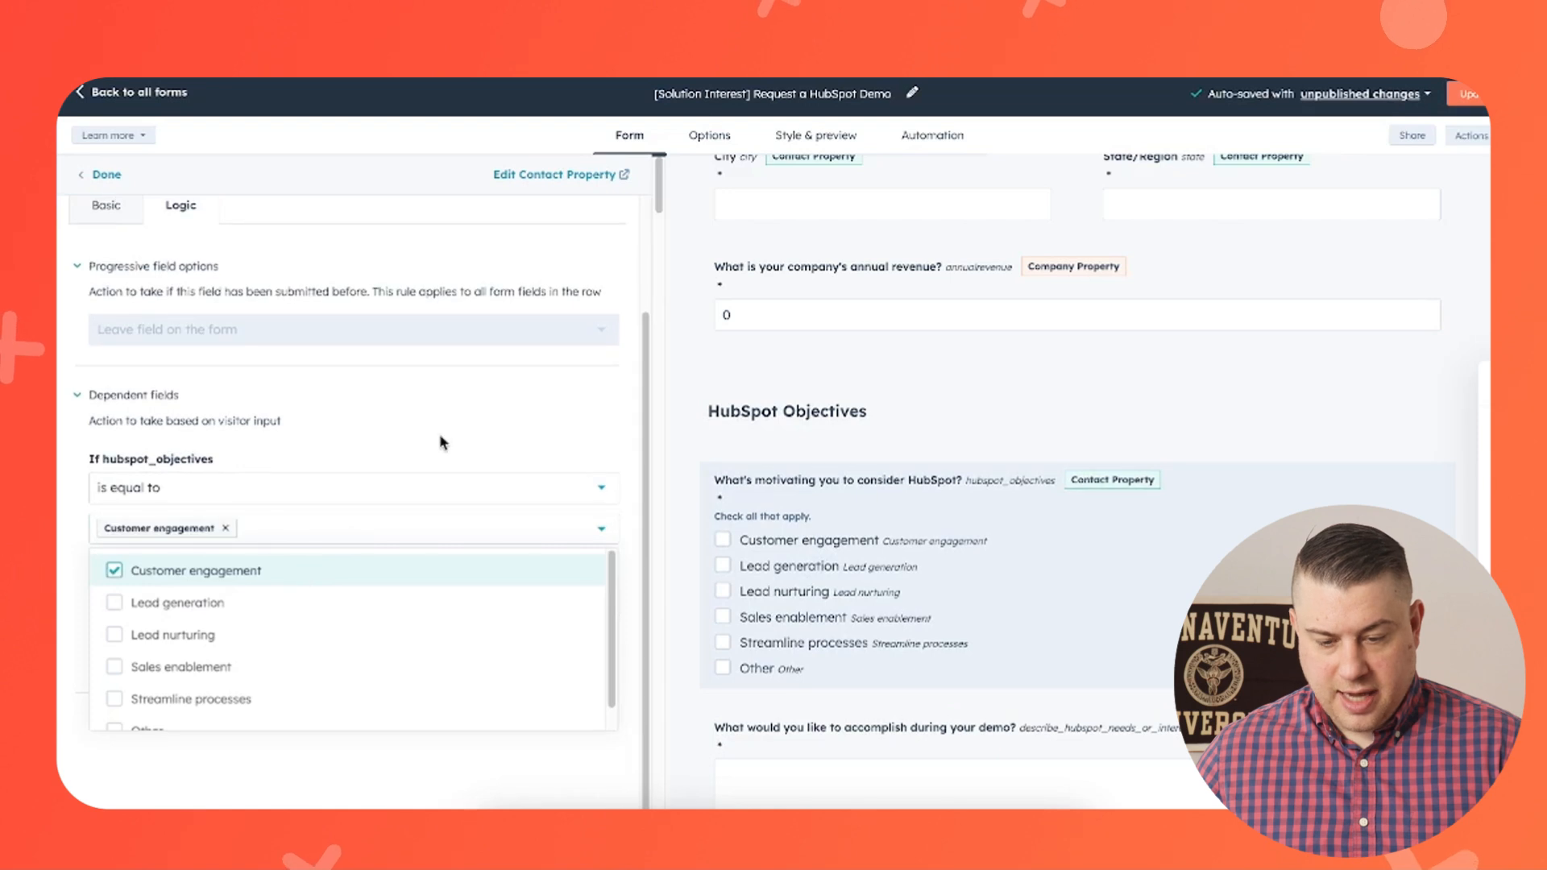
left_click(441, 429)
left_click(288, 599)
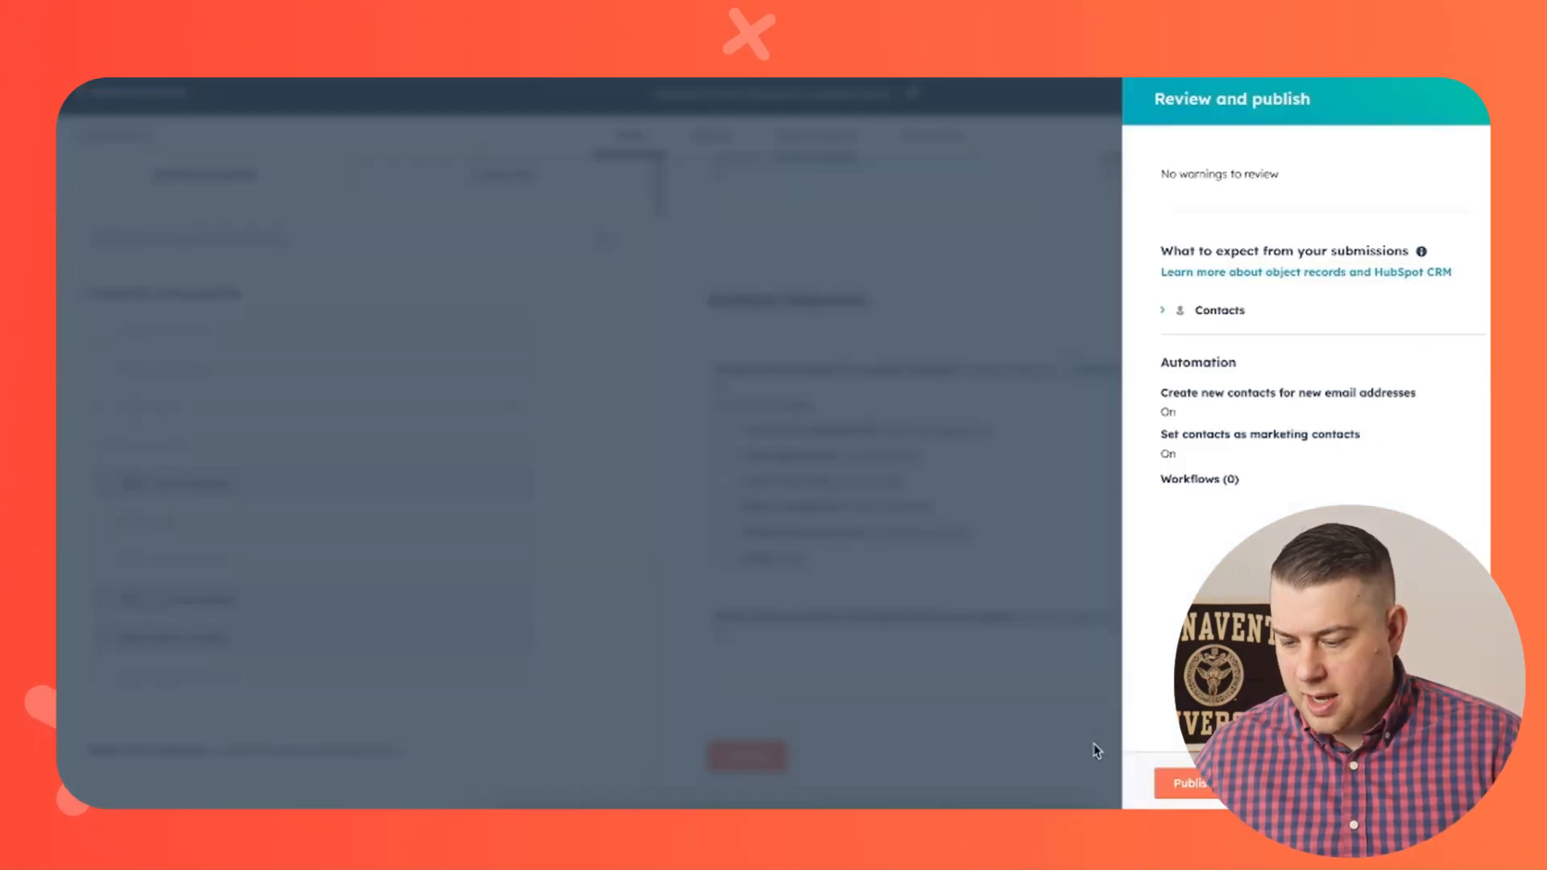
- Publish the updated form and review its embed code and share link options
left_click(1196, 787)
scroll(870, 513, "down", 1)
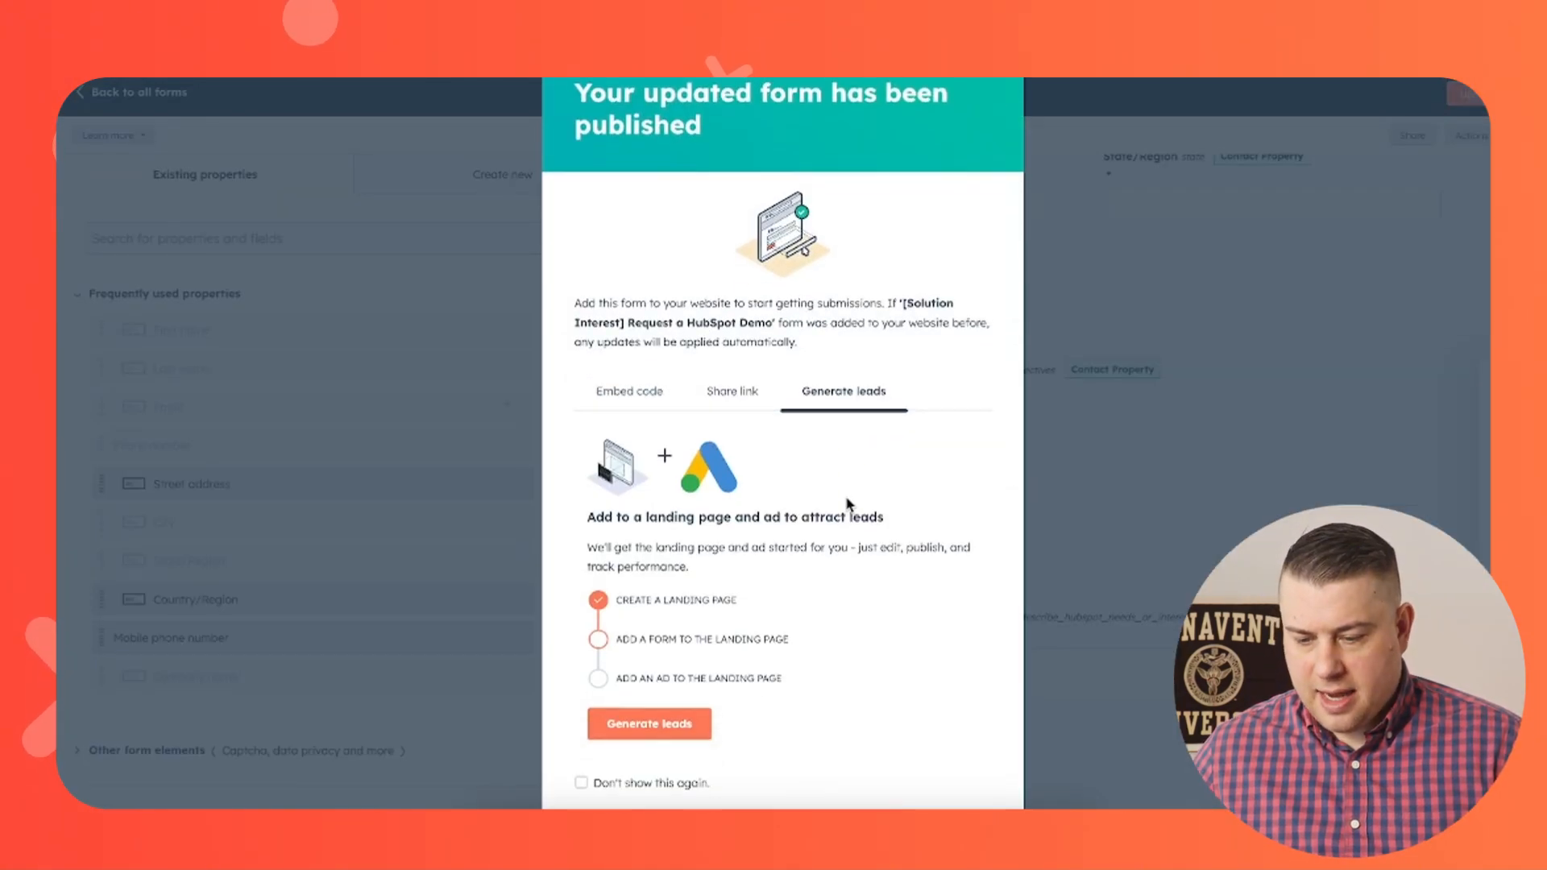
left_click(650, 396)
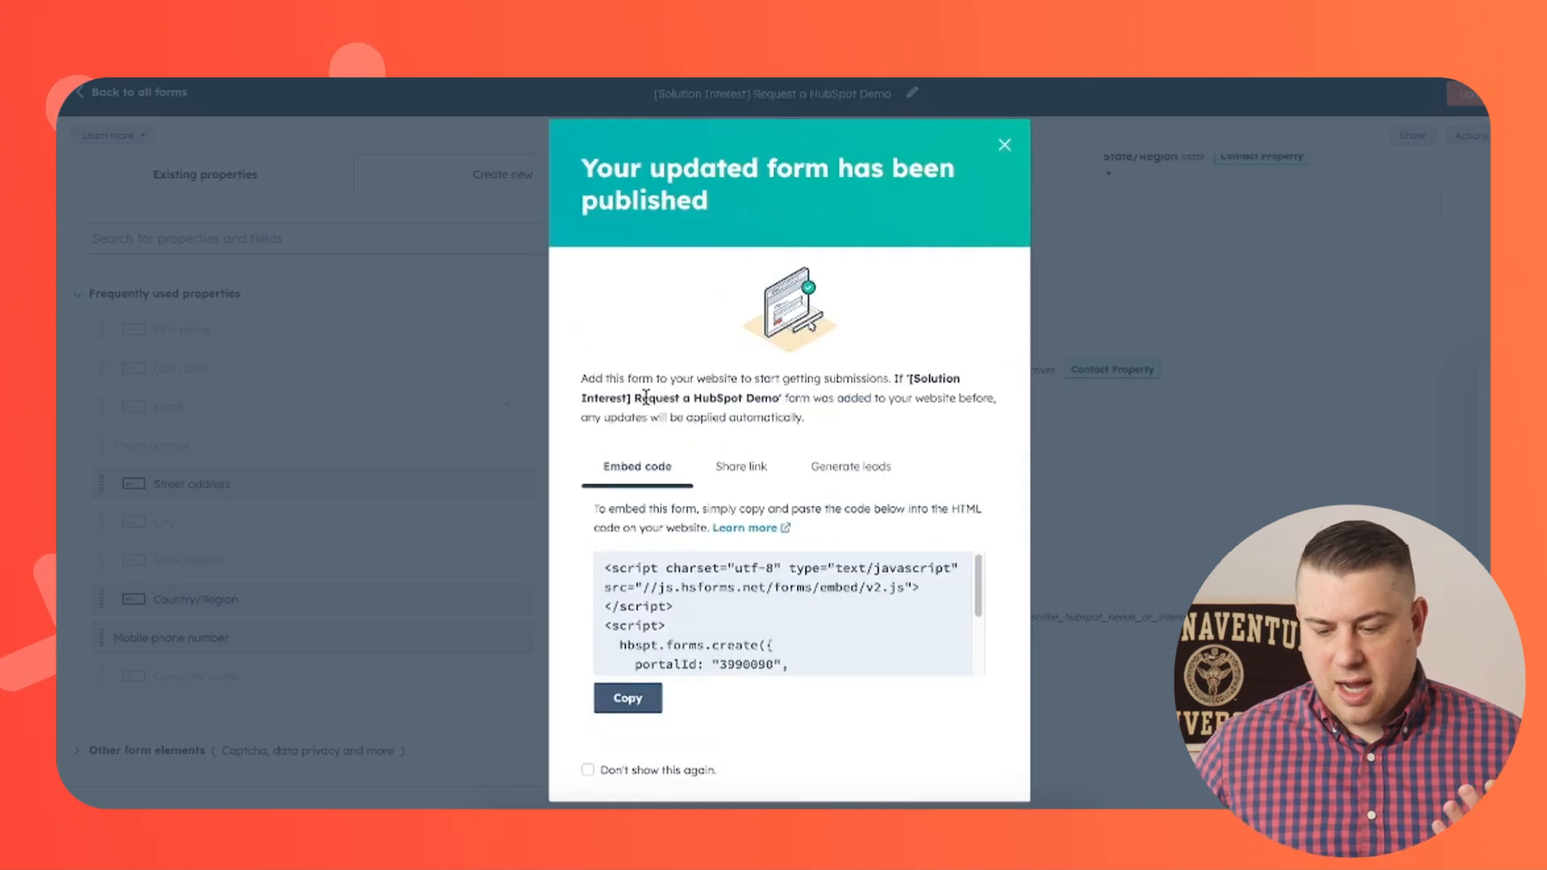
left_click(728, 481)
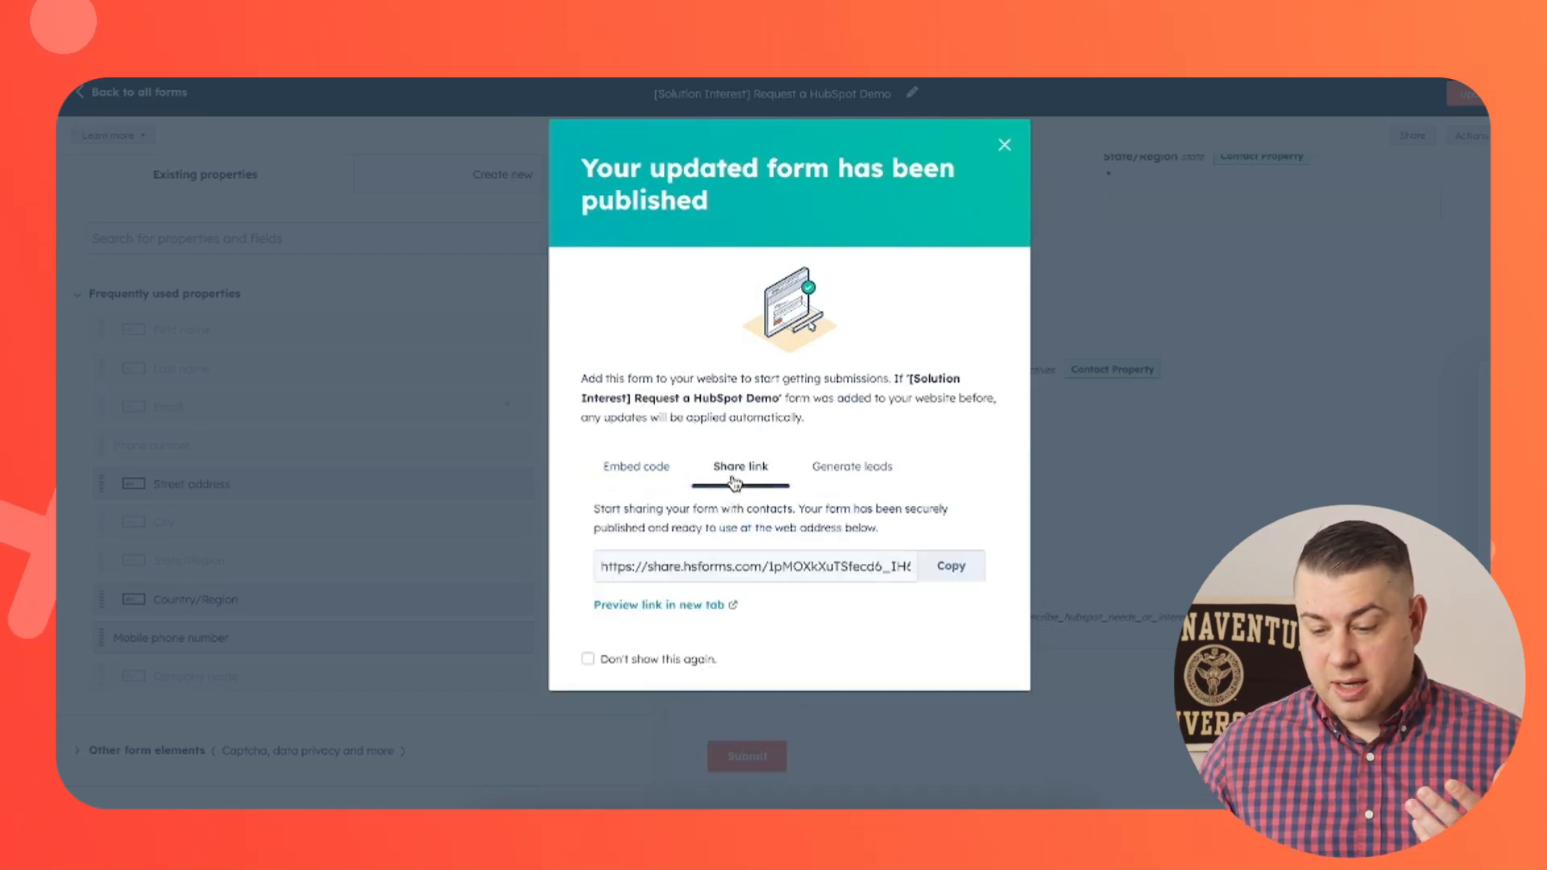
left_click(1005, 146)
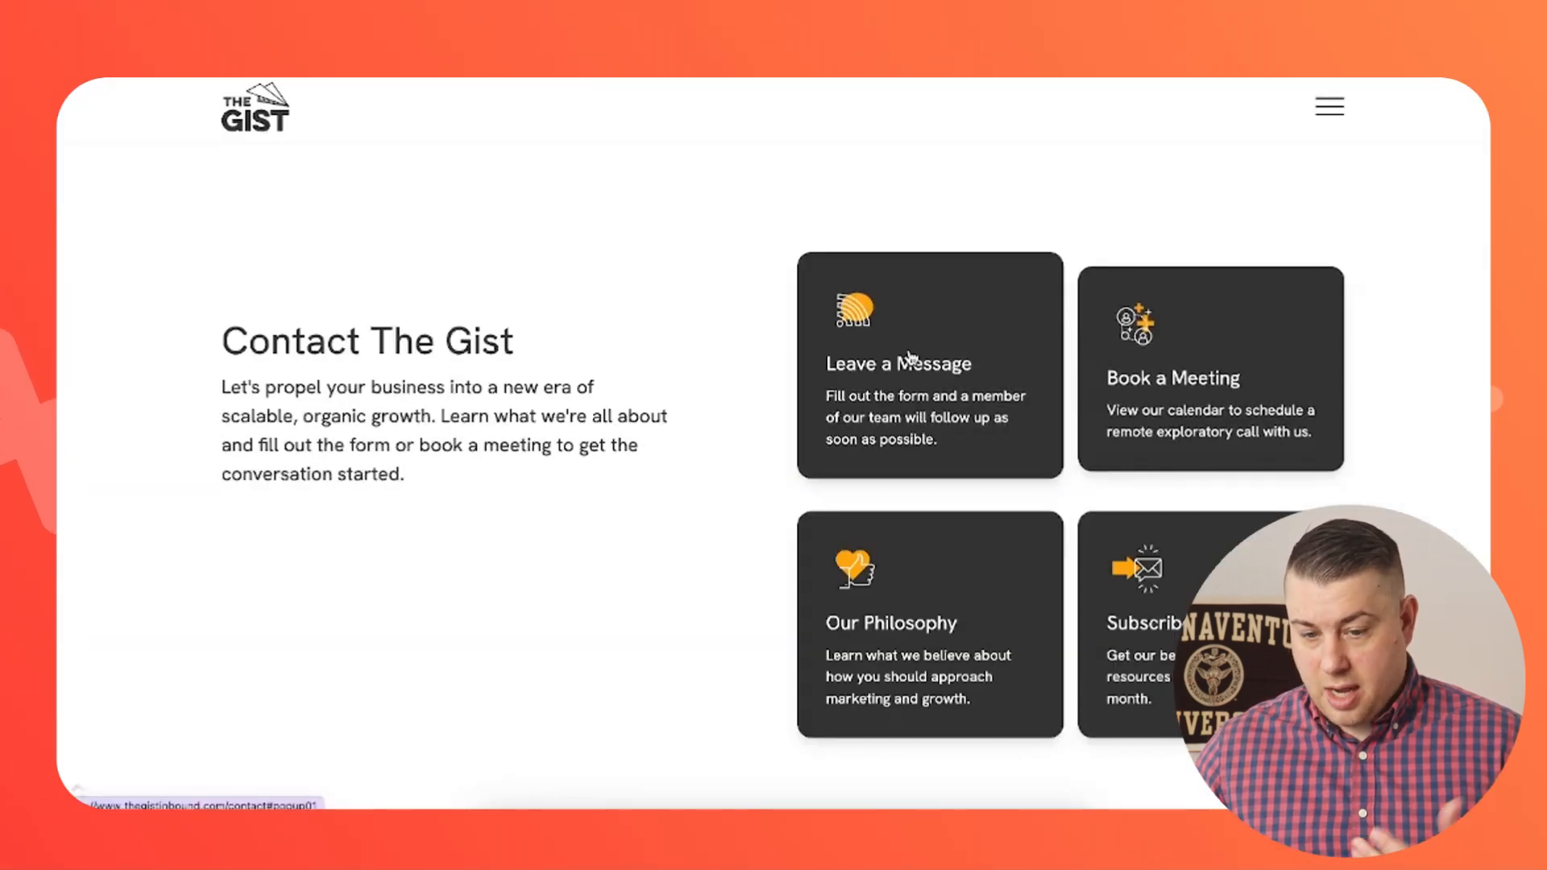
- Open the Leave a Message form on the Contact The Gist website and close it
left_click(908, 357)
scroll(829, 373, "down", 2)
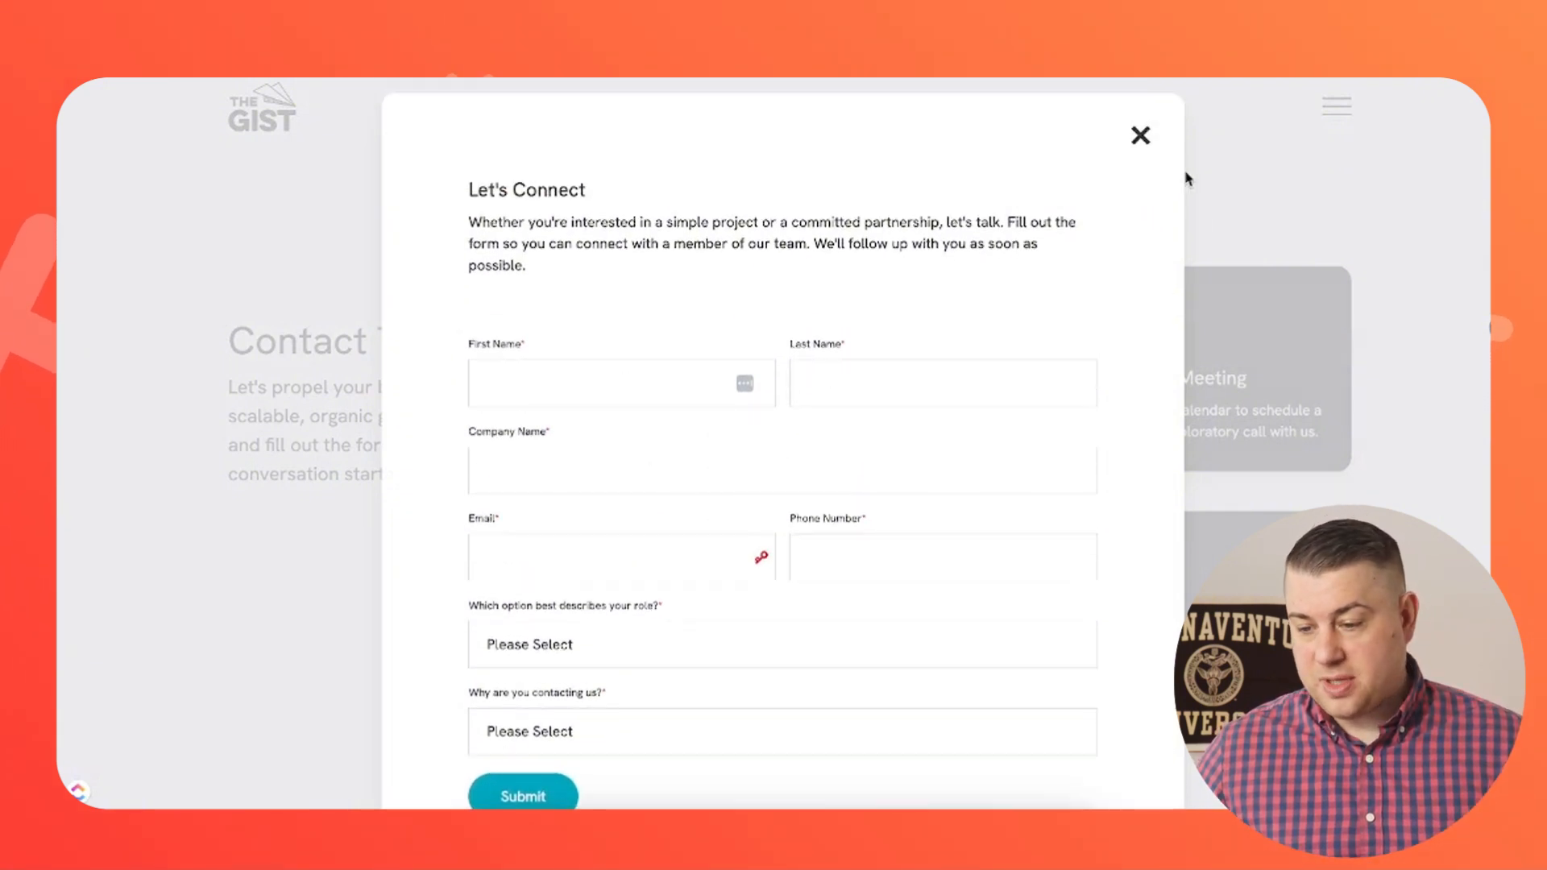
left_click(1139, 138)
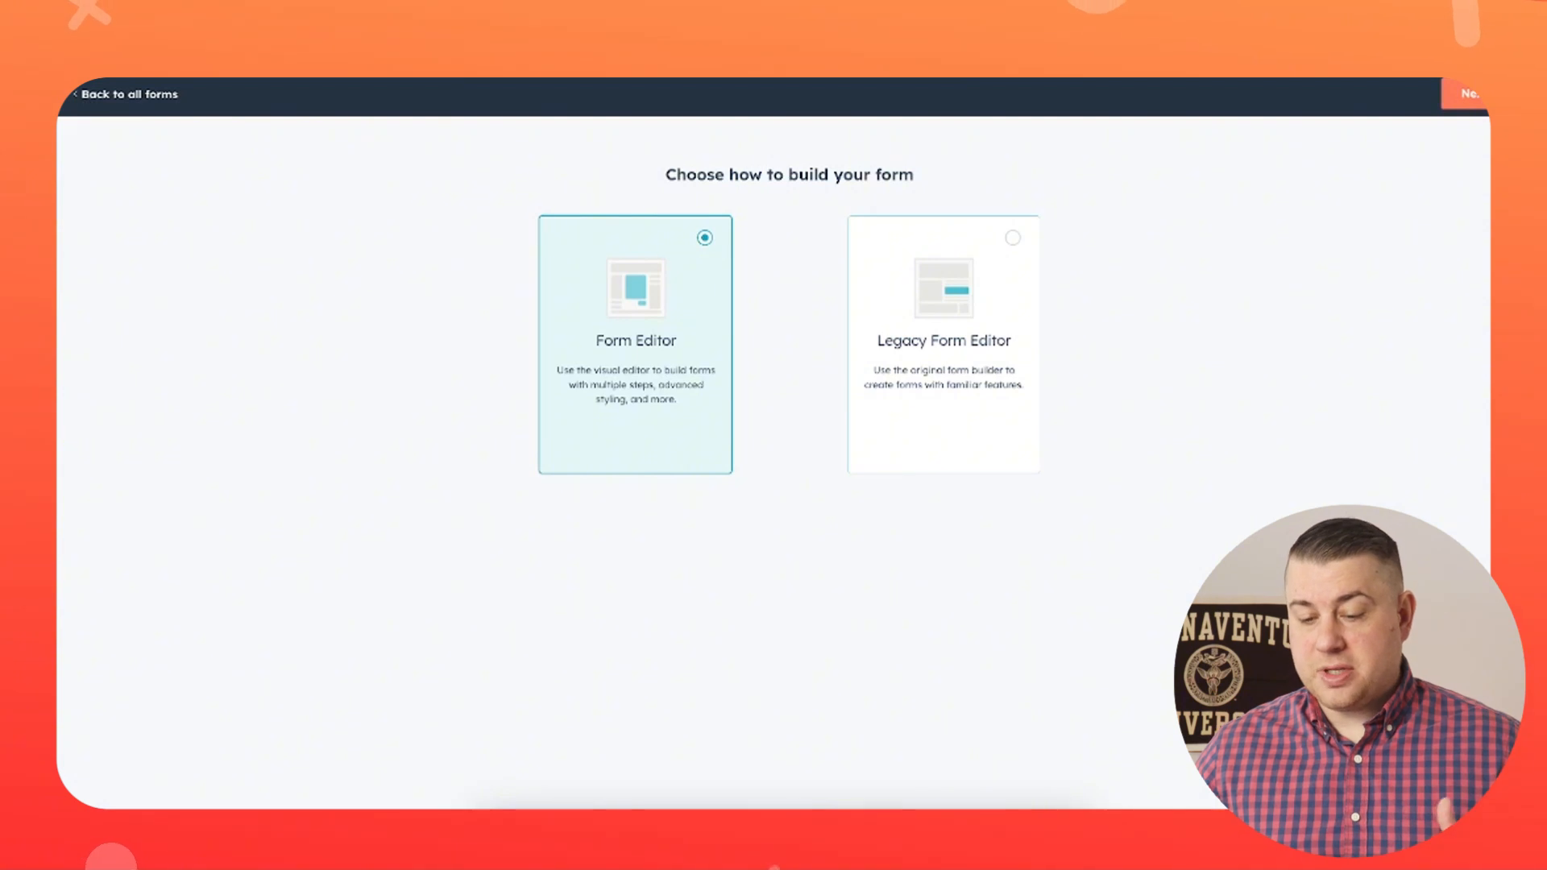
- Choose the Form Editor to build a new form
left_click(990, 328)
left_click(639, 300)
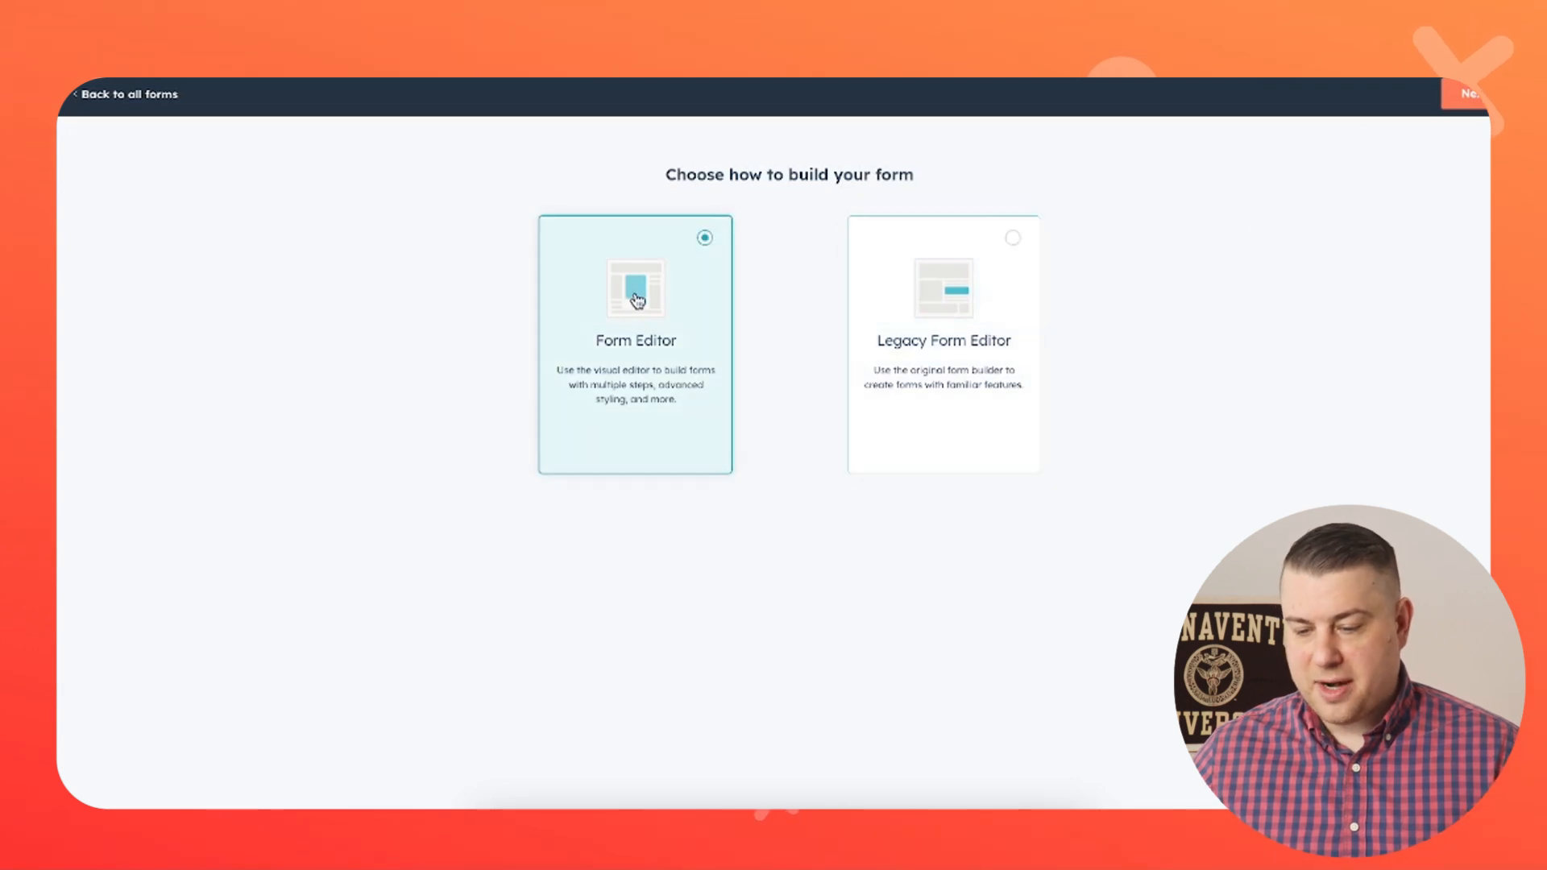
left_click(1468, 93)
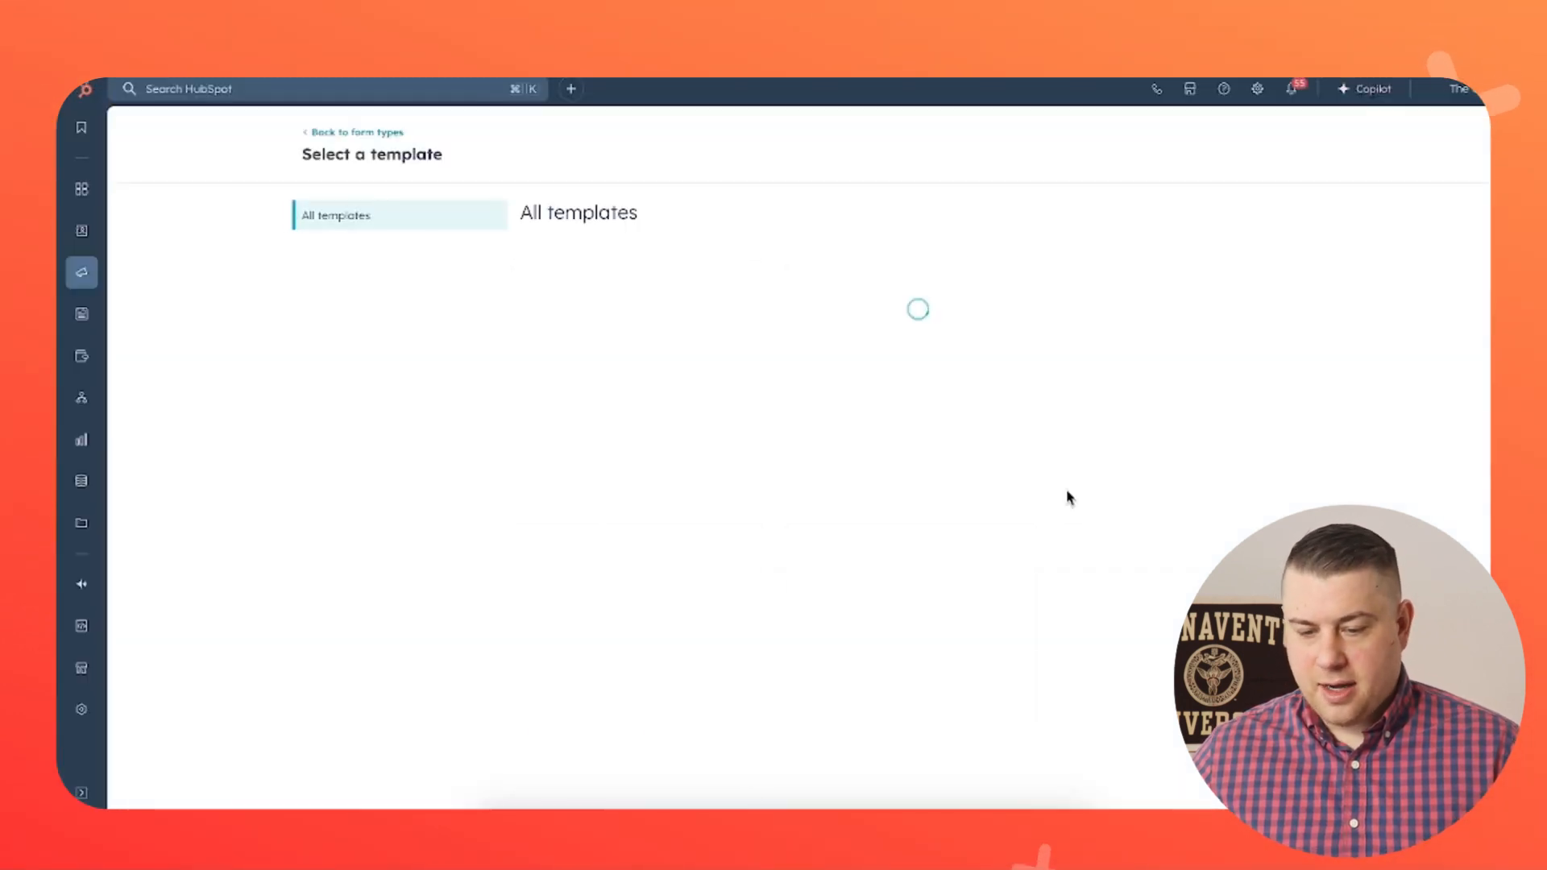
- Browse the form templates and pick Start from blank
scroll(1065, 489, "down", 5)
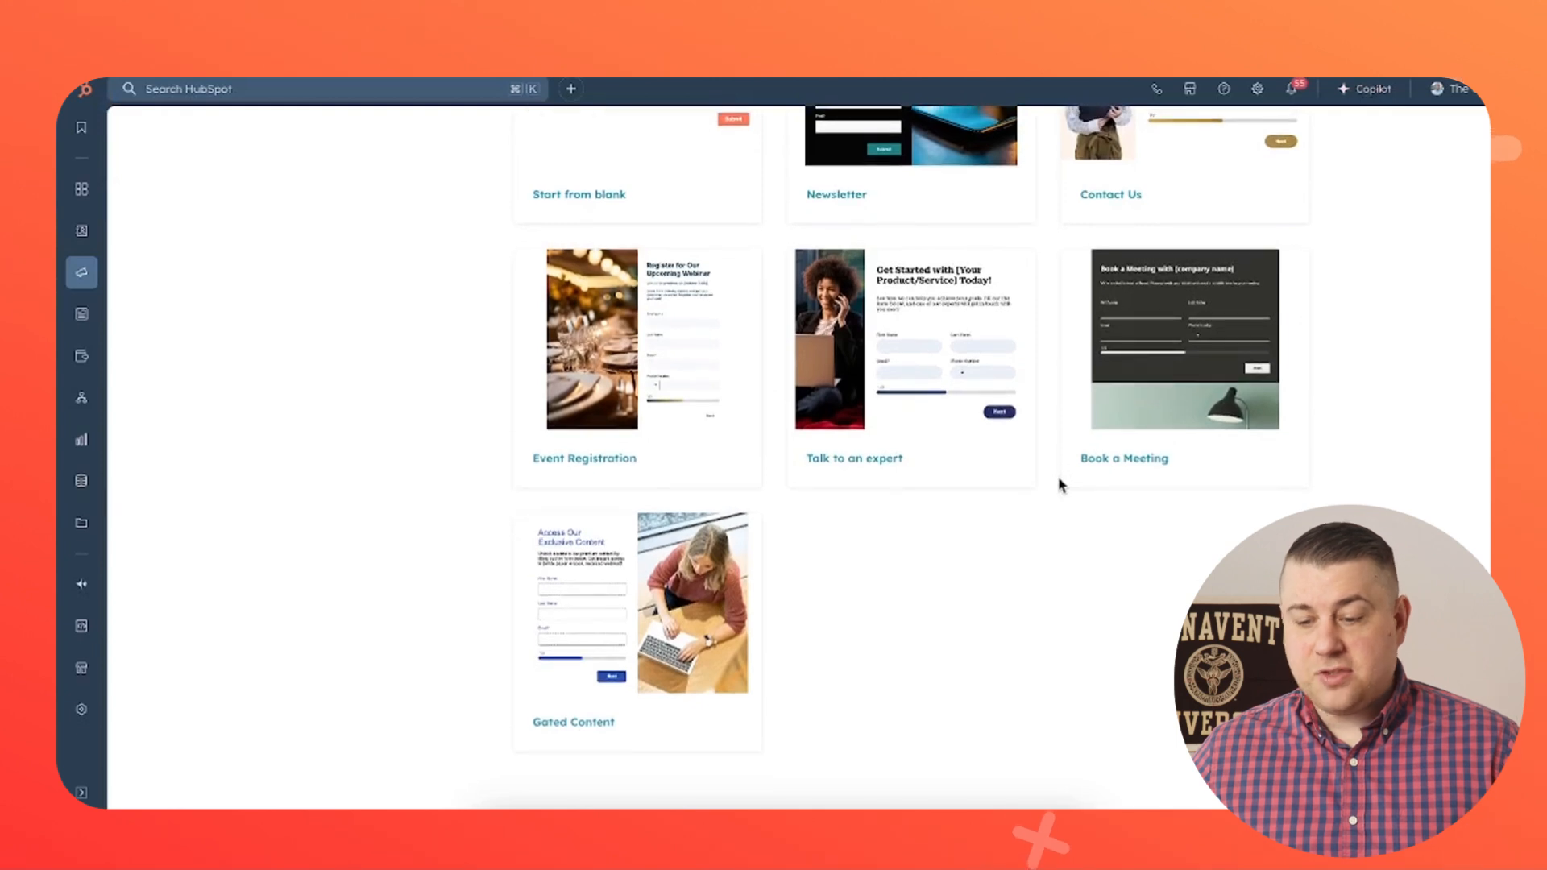
scroll(1060, 484, "up", 4)
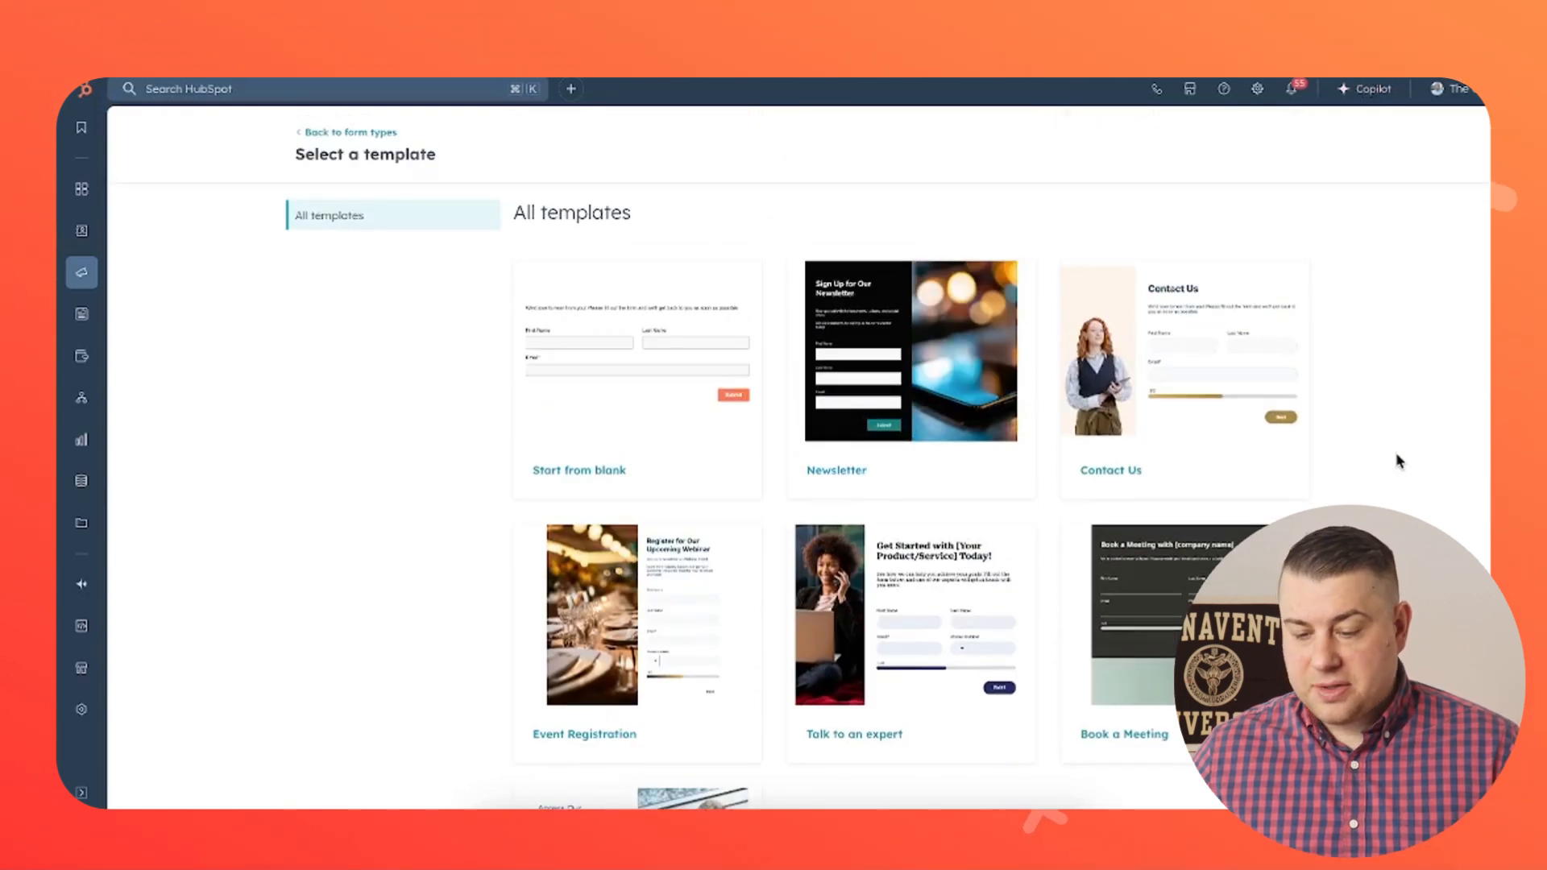
scroll(1397, 457, "down", 2)
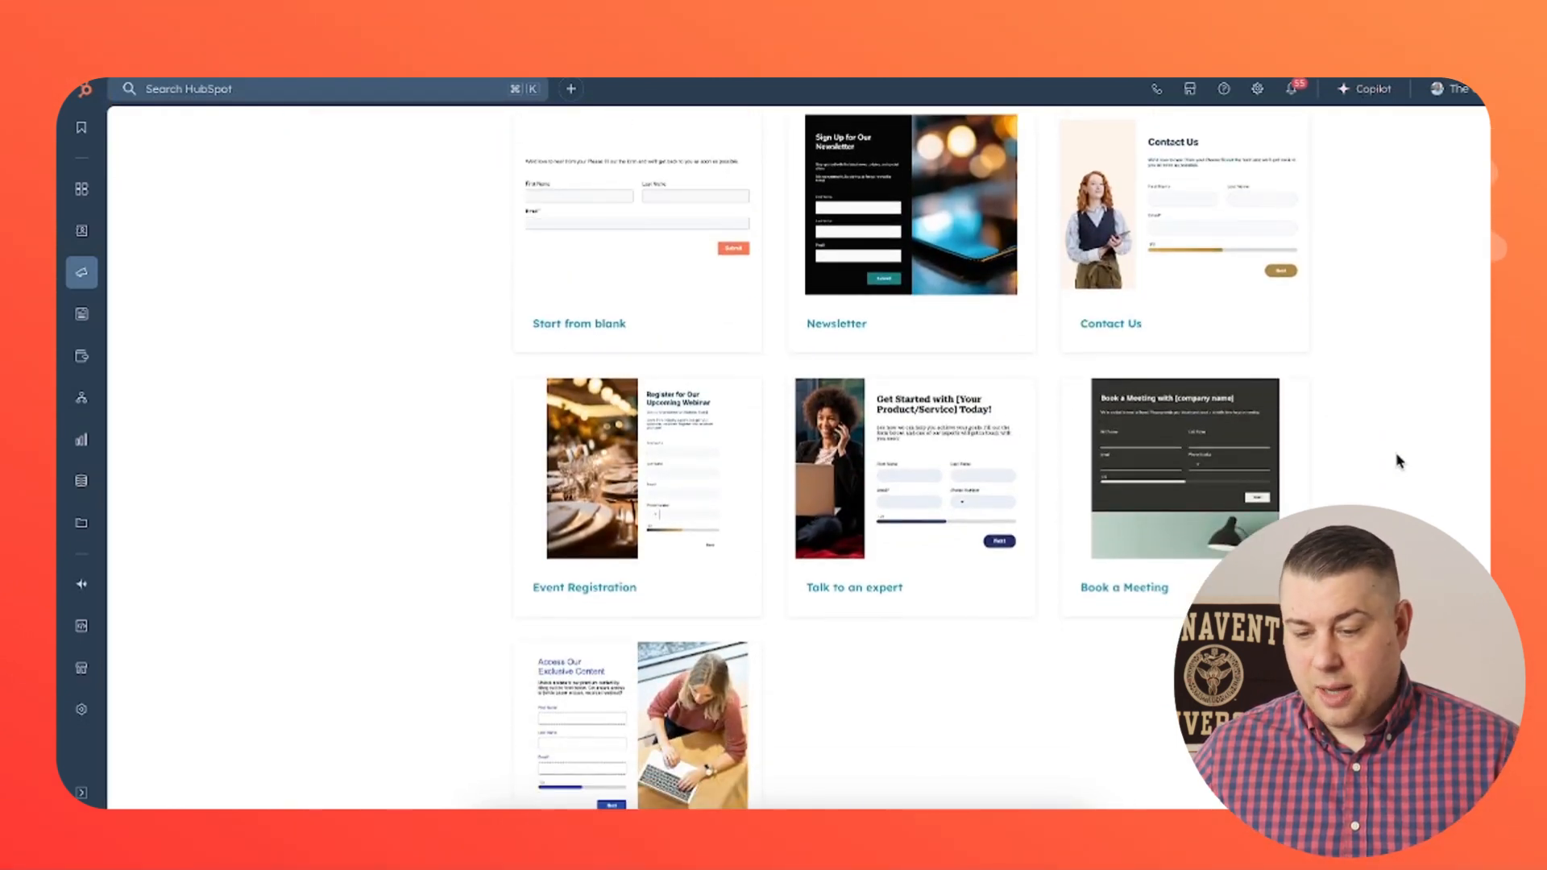
scroll(1396, 456, "up", 1)
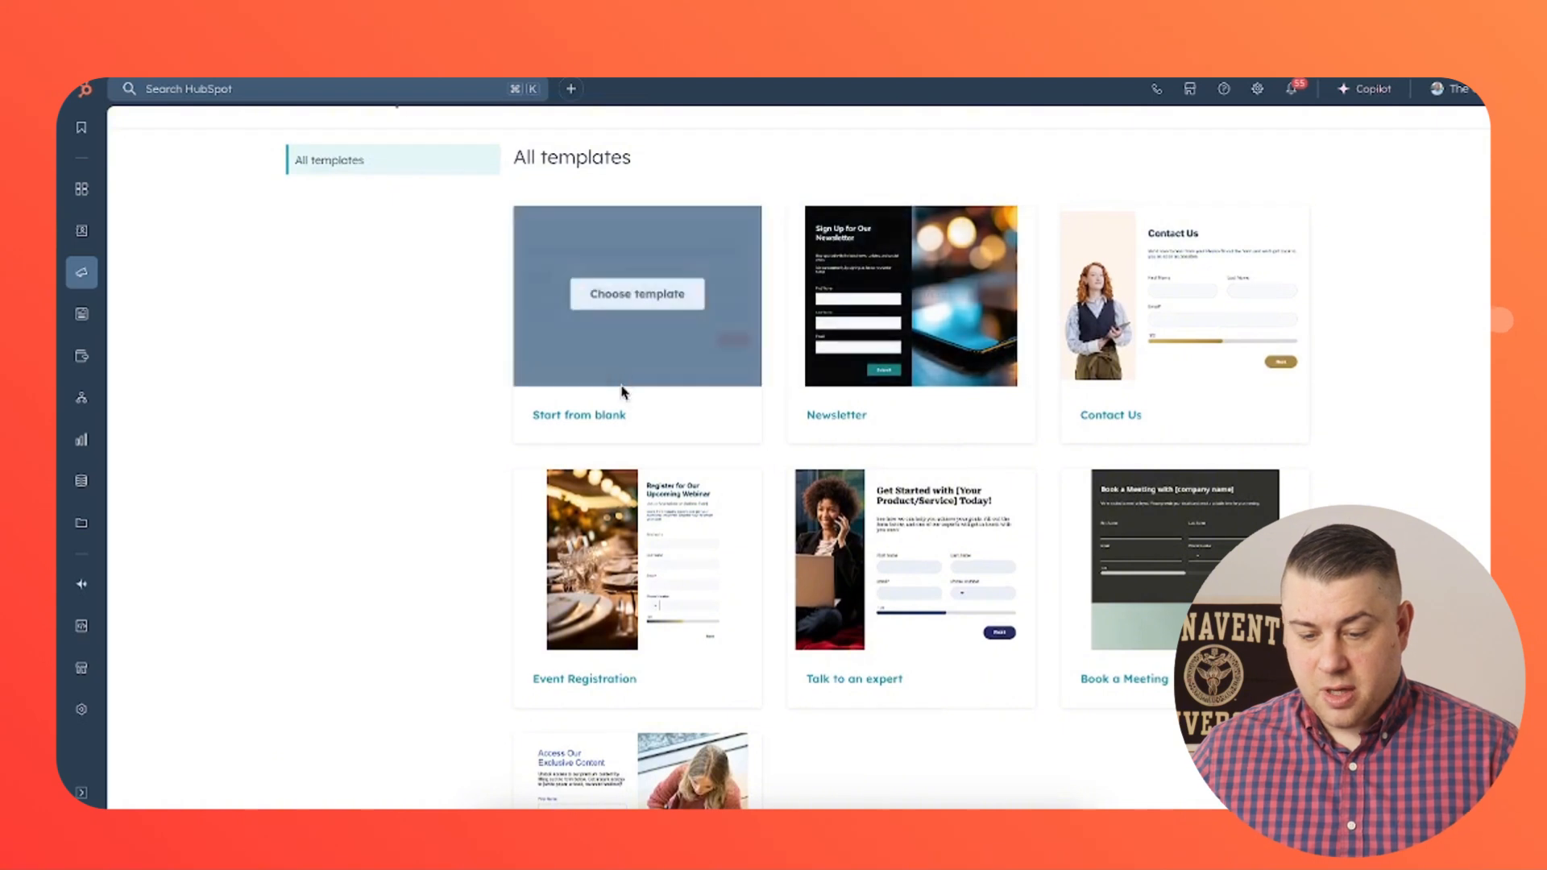
left_click(681, 419)
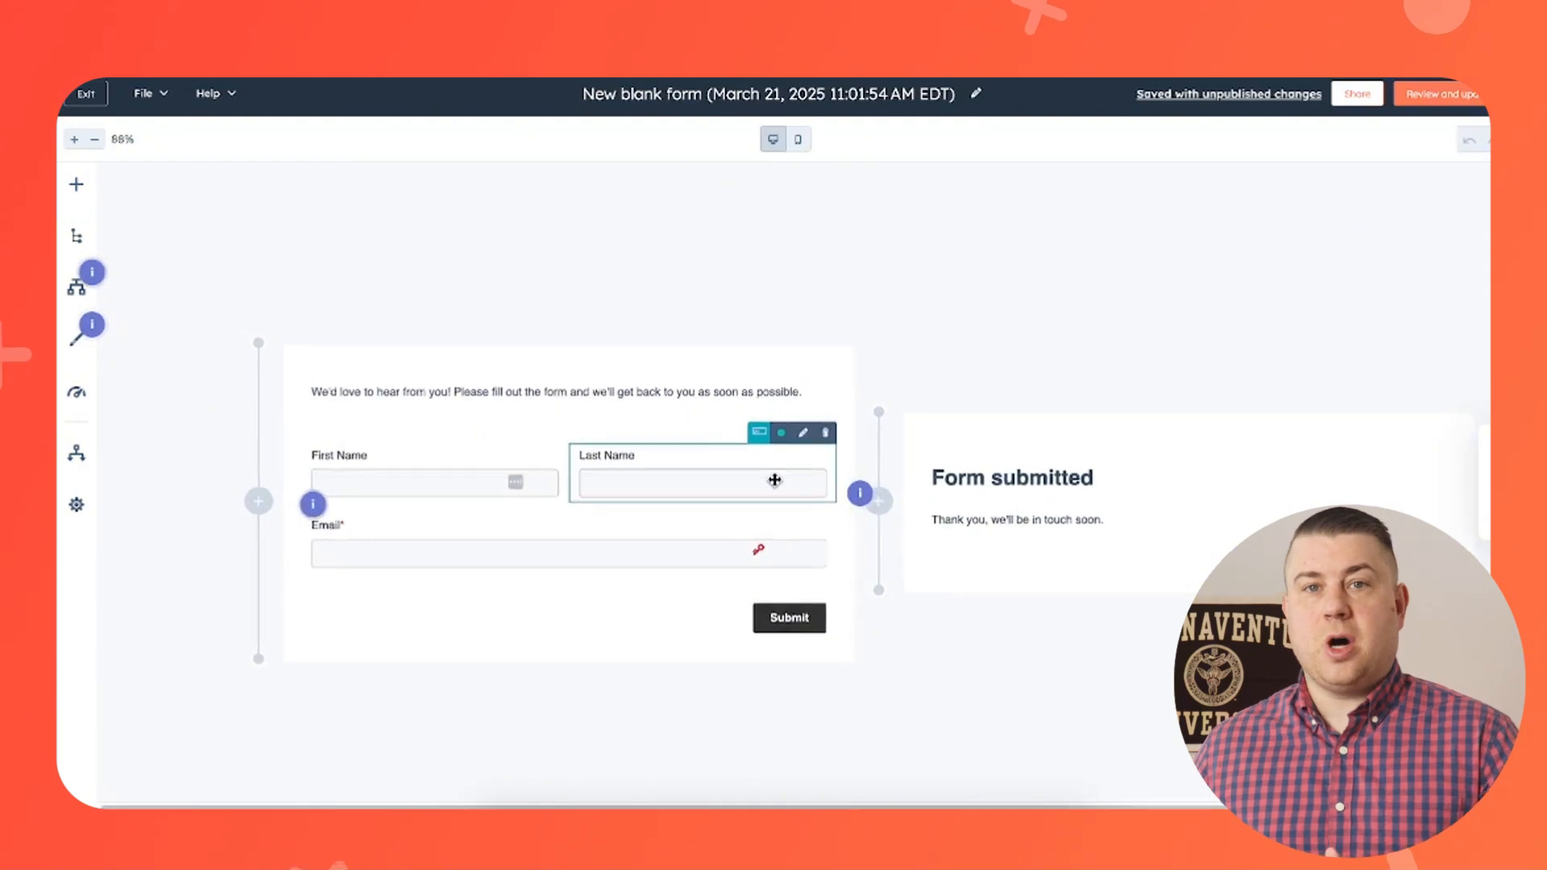
- Add the City property to the blank form below the Email field
scroll(774, 480, "up", 1)
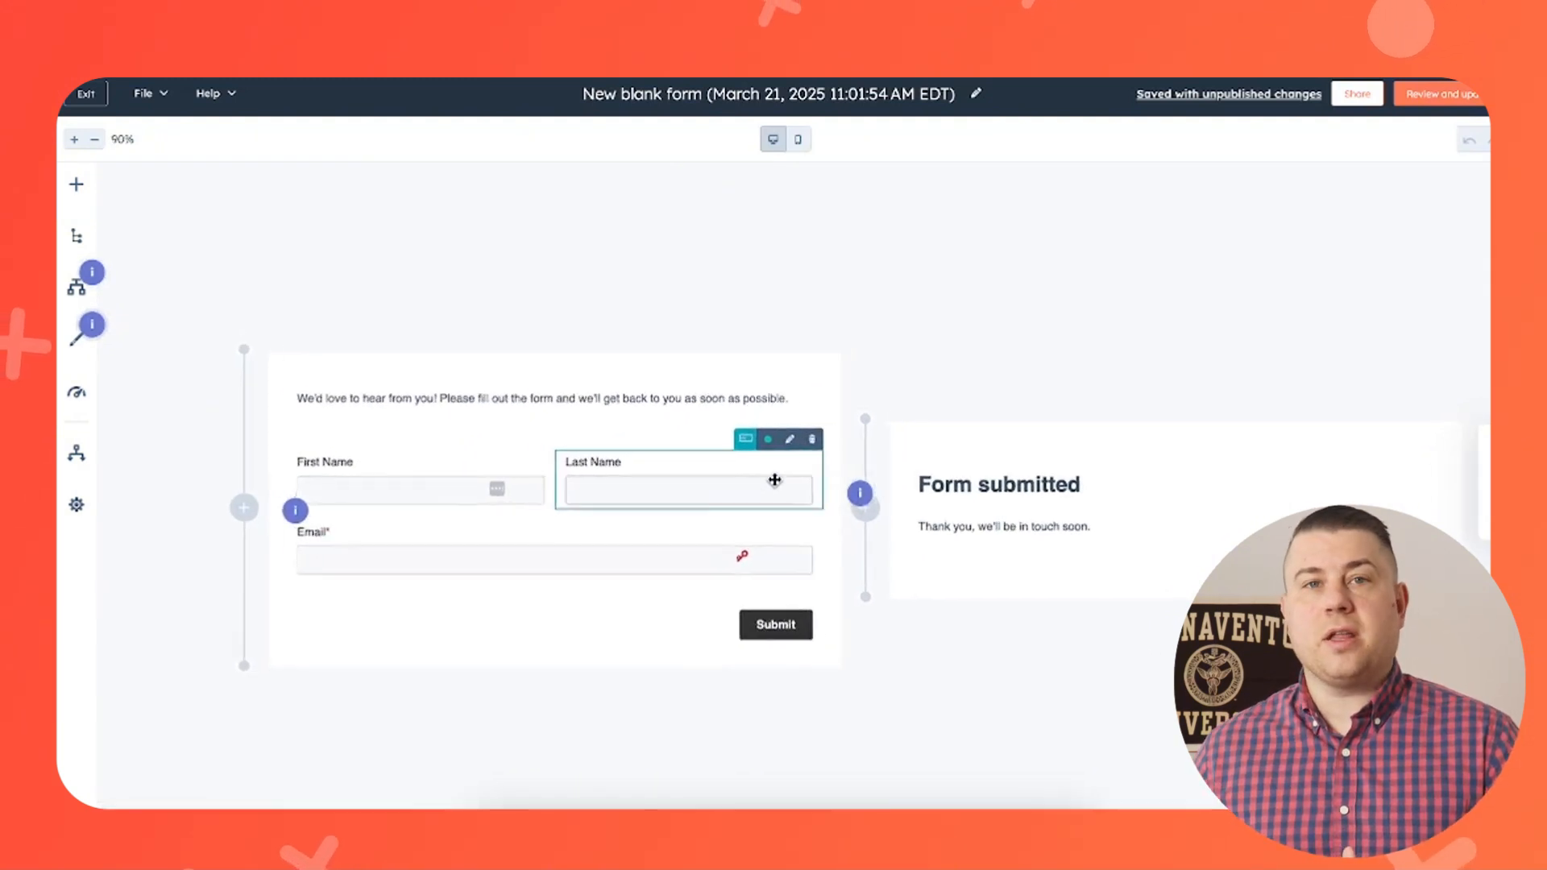
left_click(76, 184)
mouse_move(272, 338)
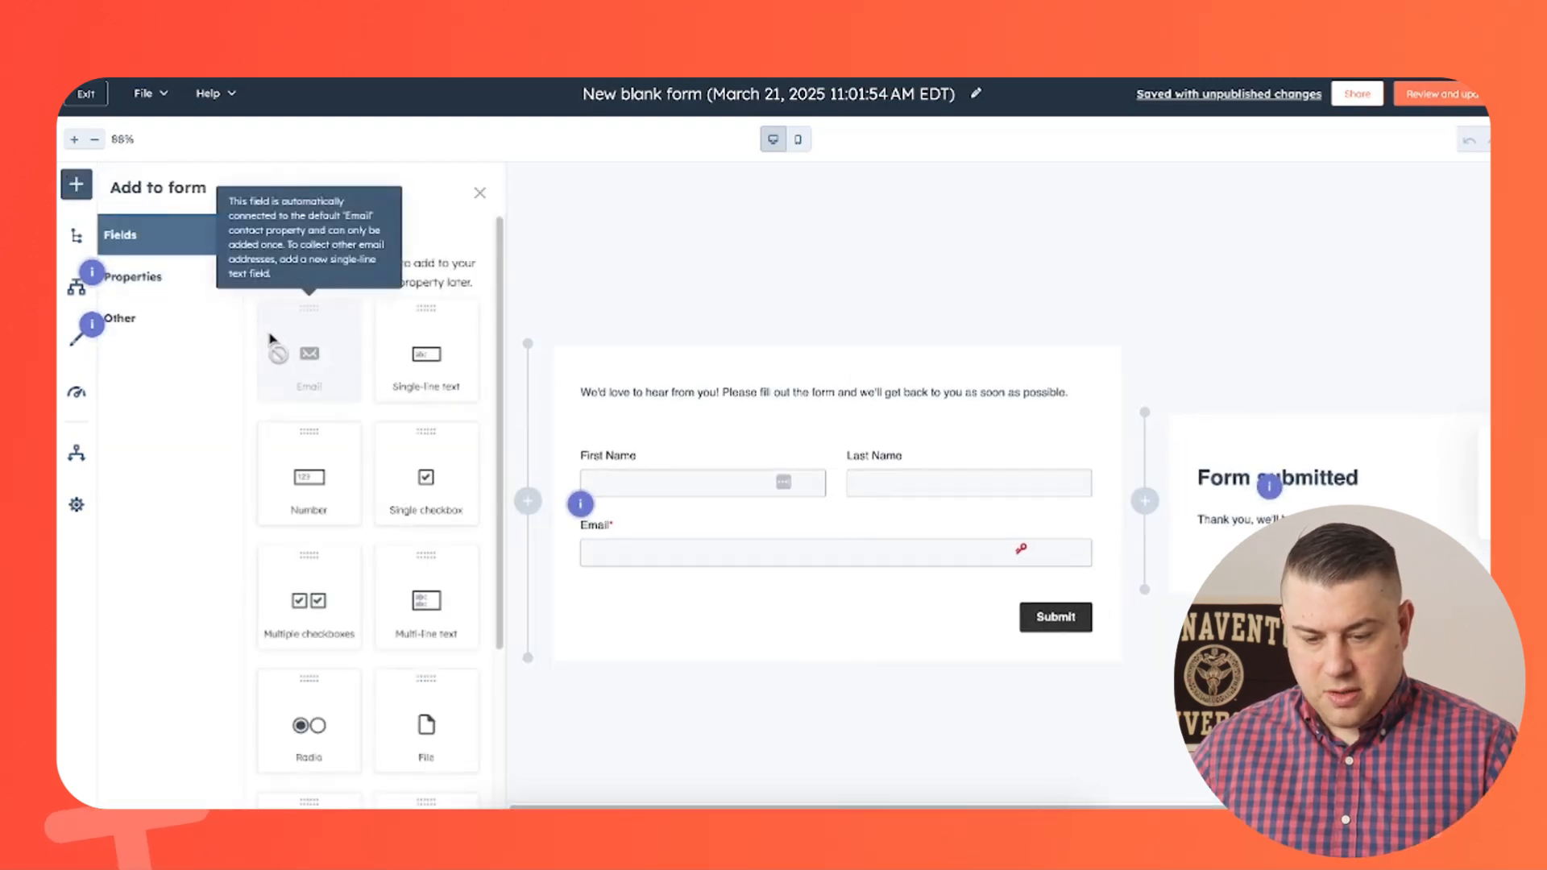
left_click(157, 276)
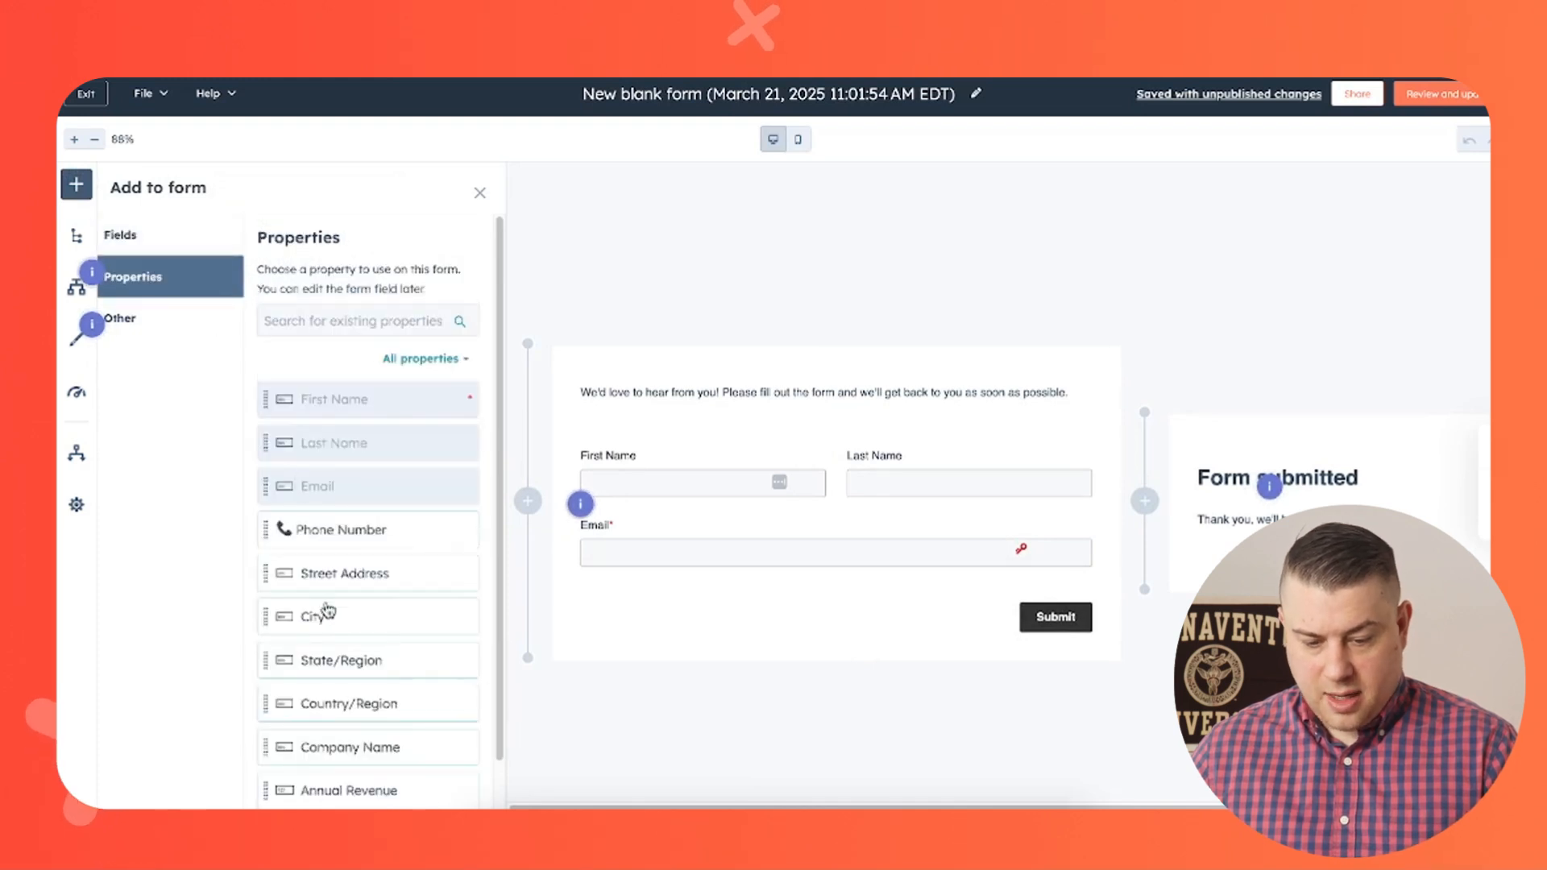
left_click_drag(463, 614, 668, 588)
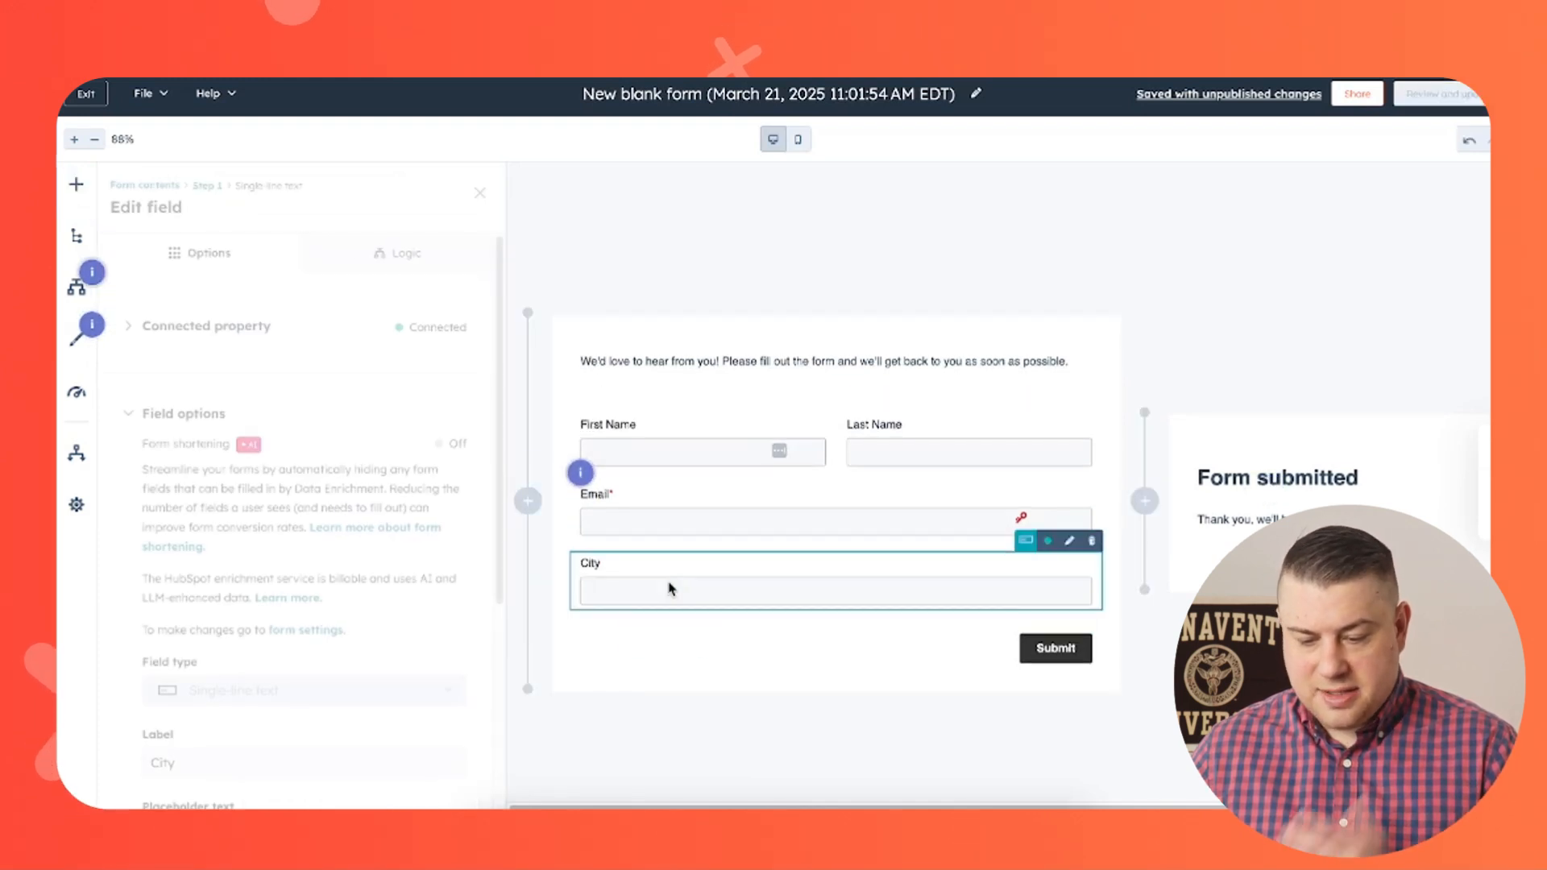
- Review the City field's options and open its Logic tab
scroll(447, 556, "down", 2)
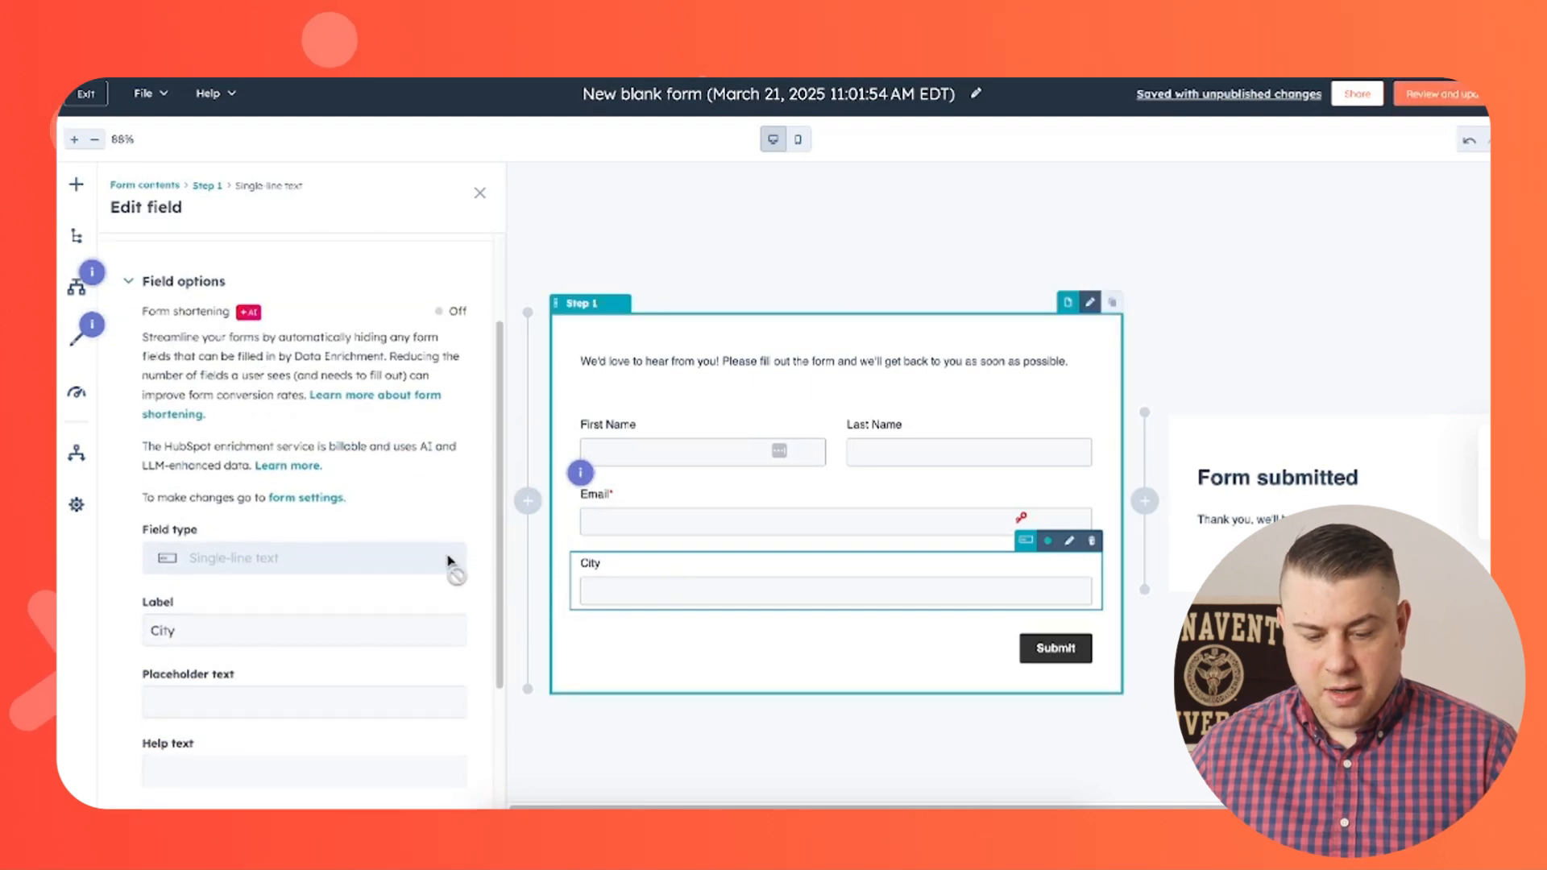
scroll(448, 561, "down", 3)
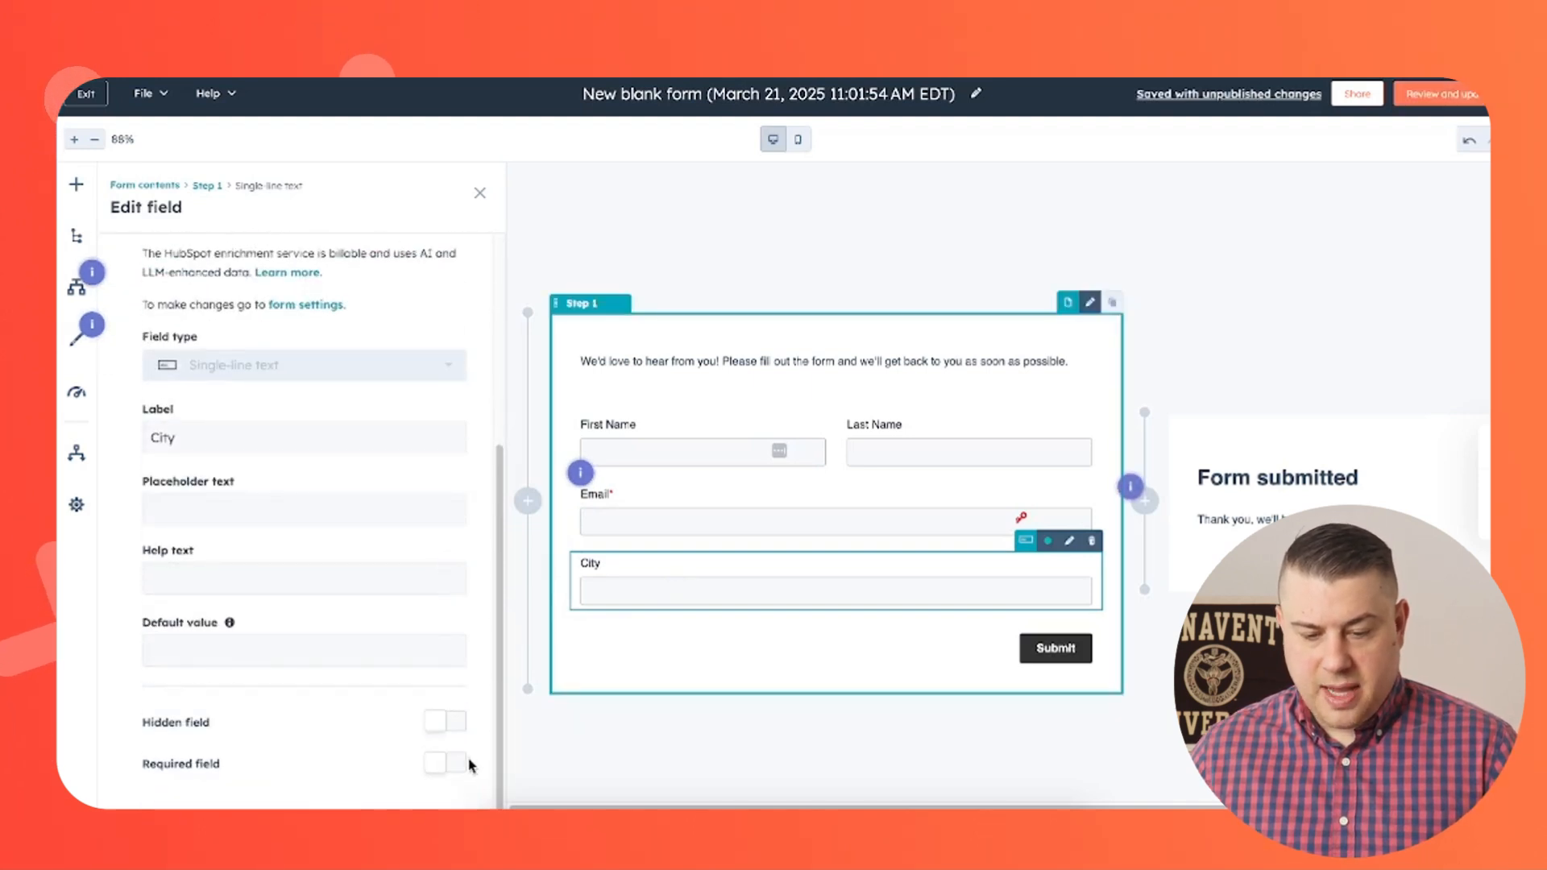
scroll(471, 766, "up", 5)
left_click(408, 255)
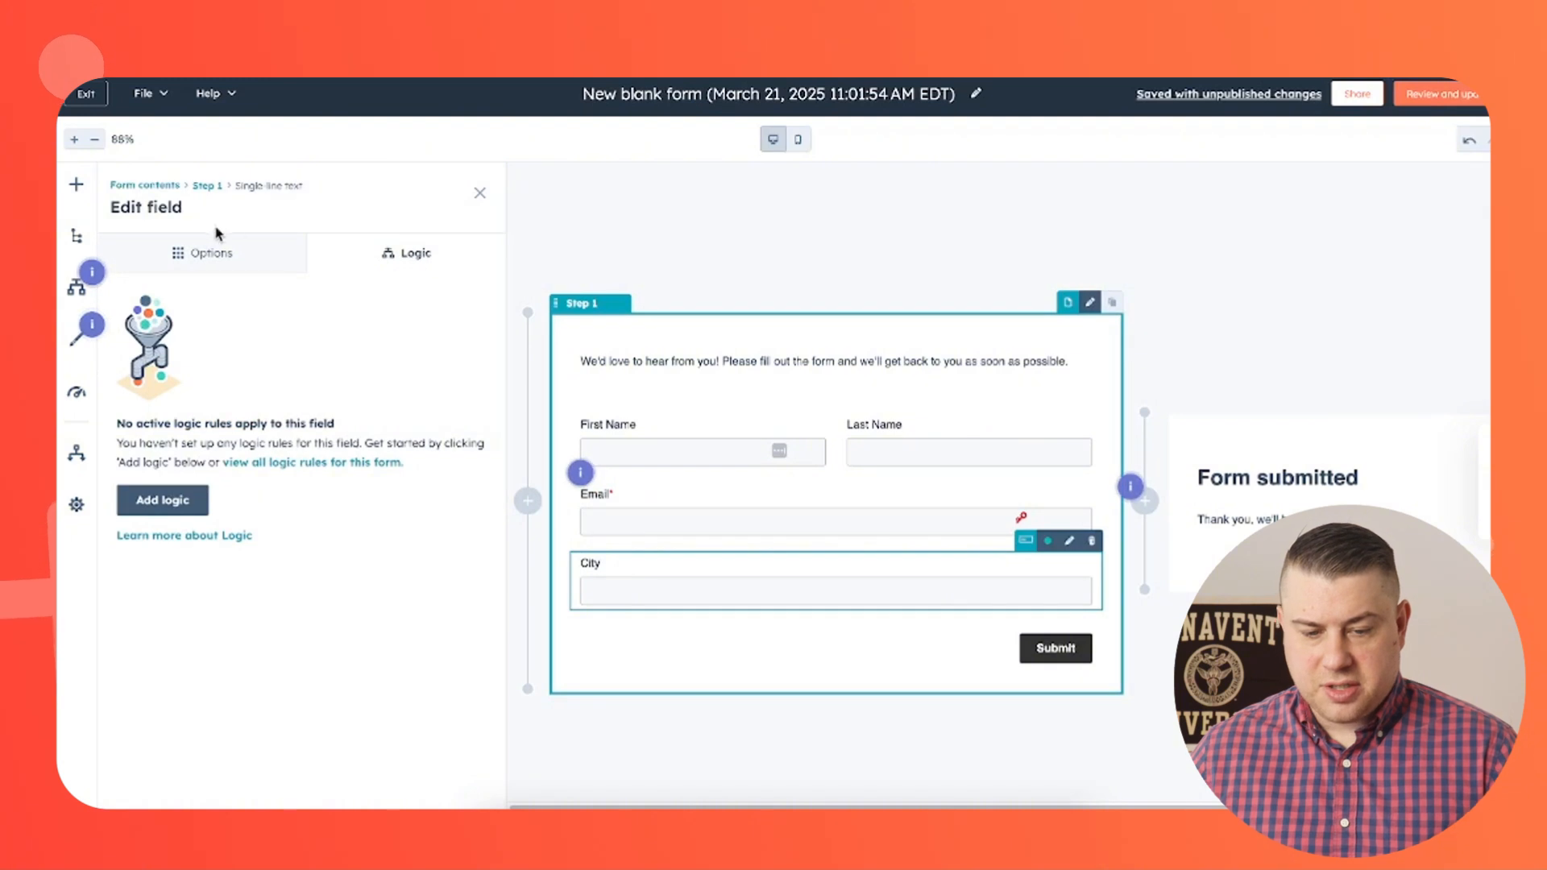
- Add a Number field below City and label it Hours of sleep per night
left_click(77, 184)
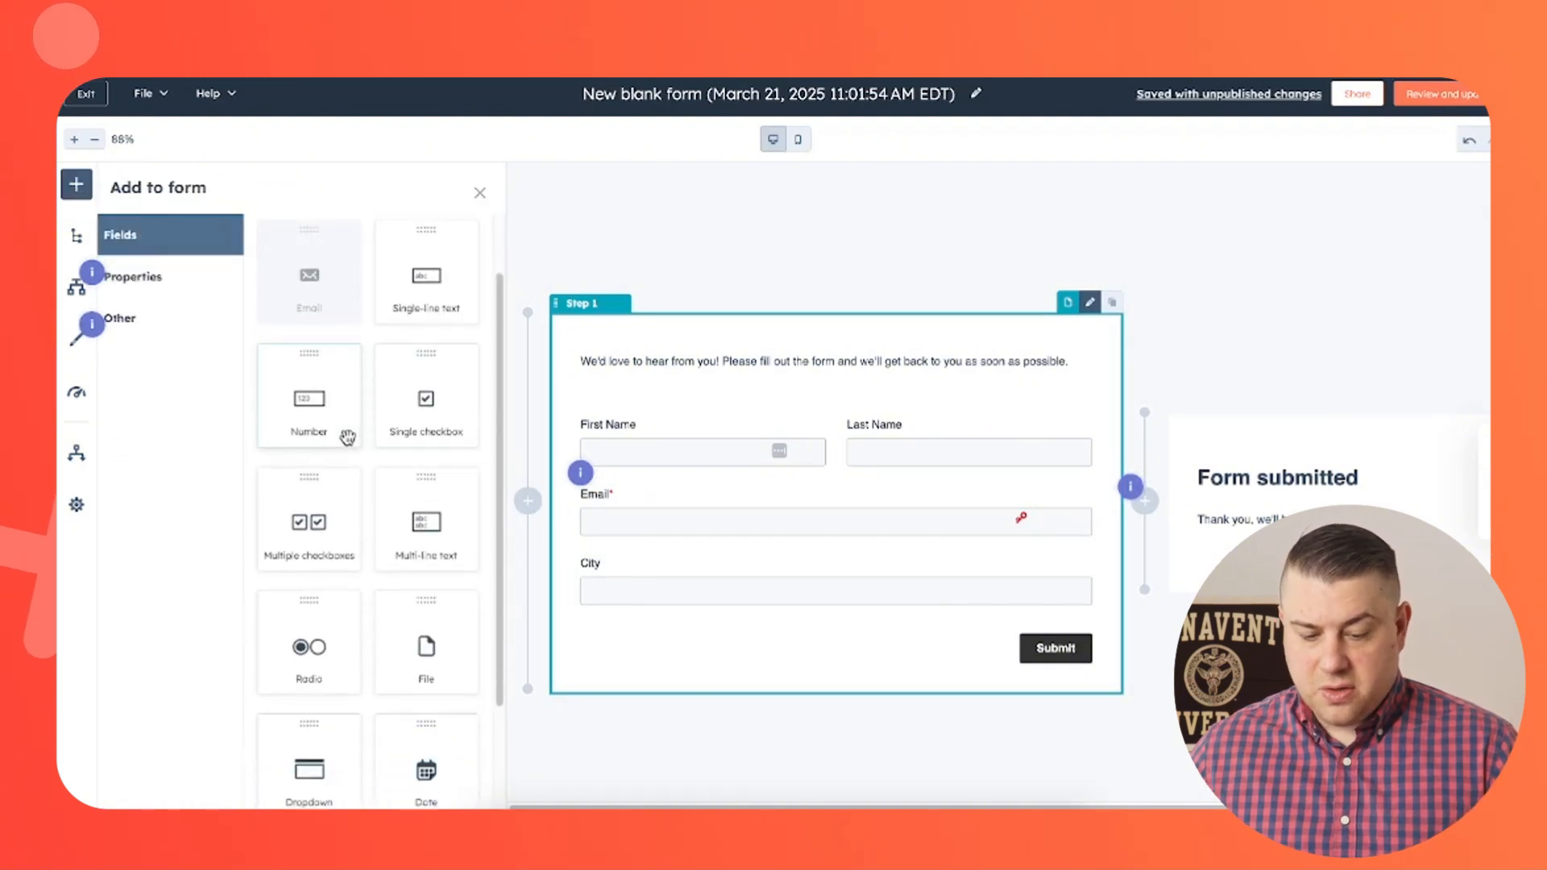
scroll(347, 438, "down", 1)
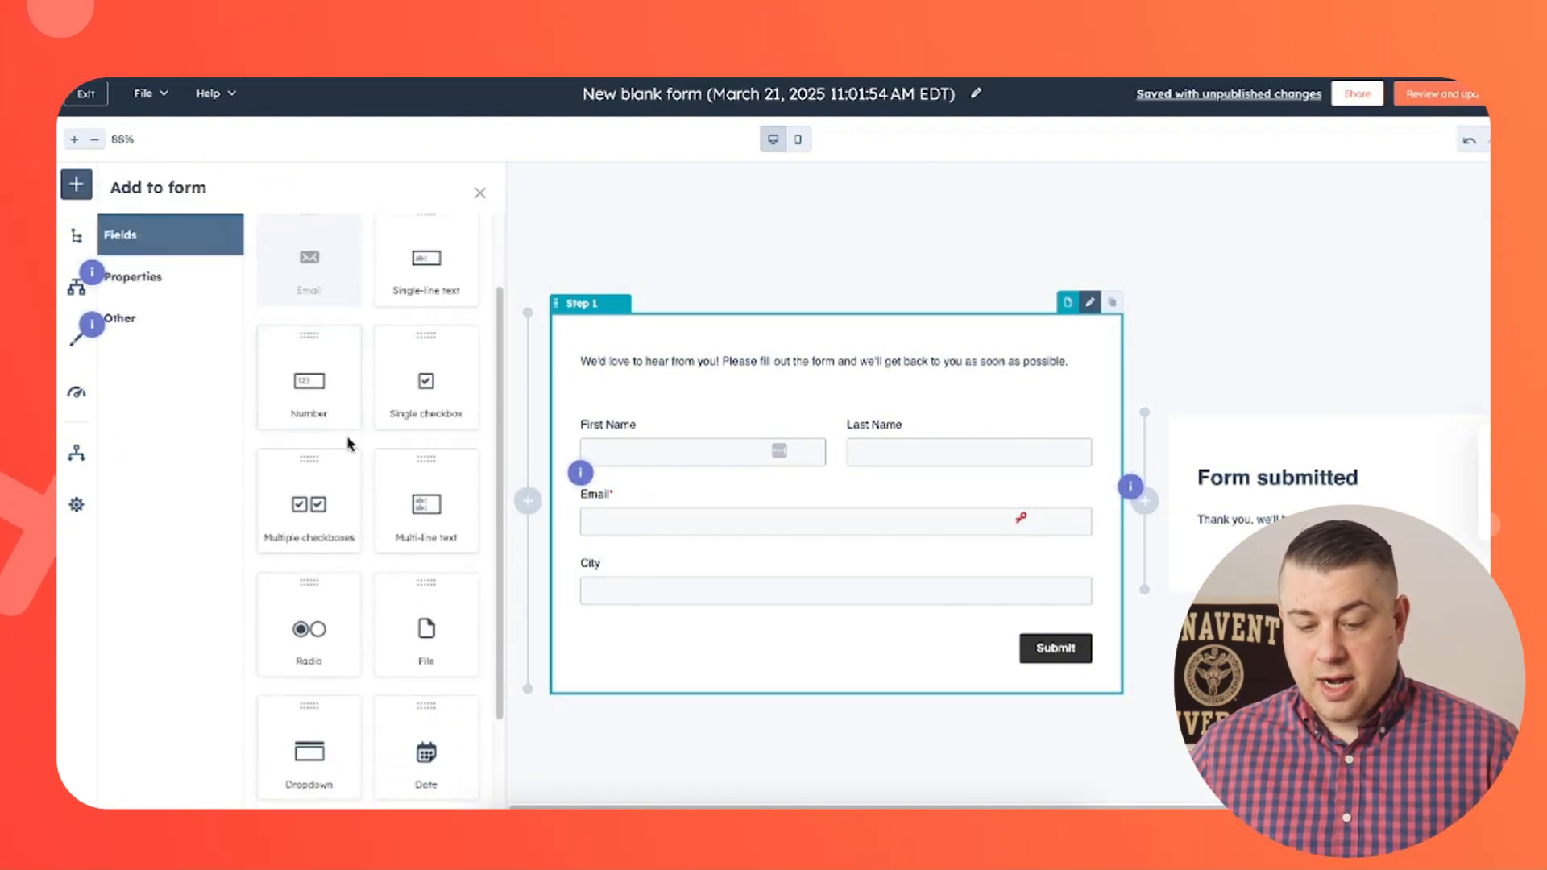
left_click_drag(310, 379, 706, 620)
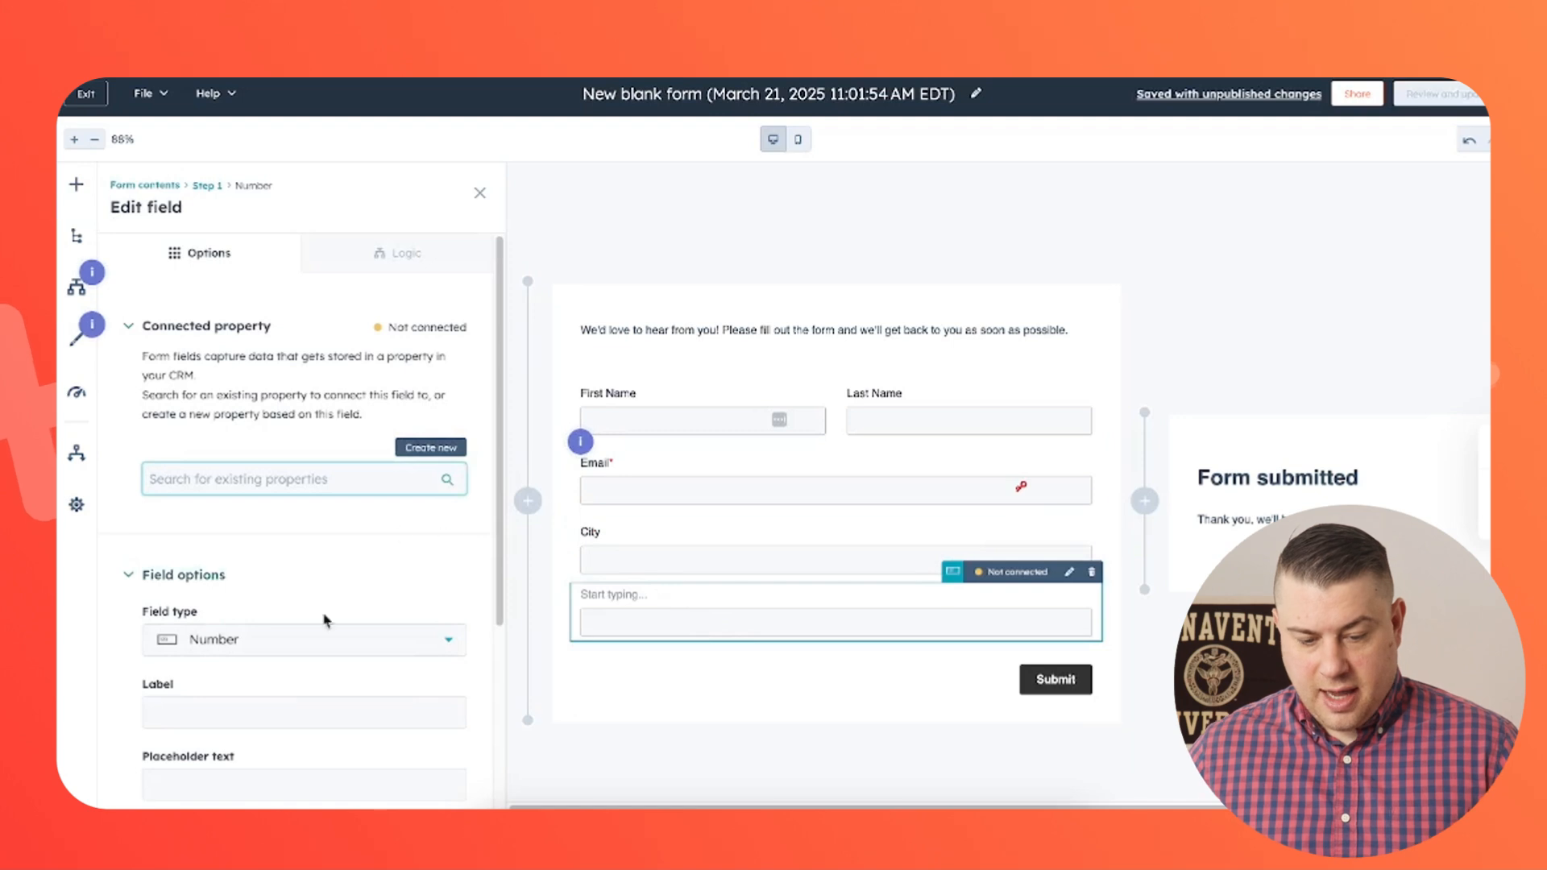
left_click(258, 708)
type("Hour")
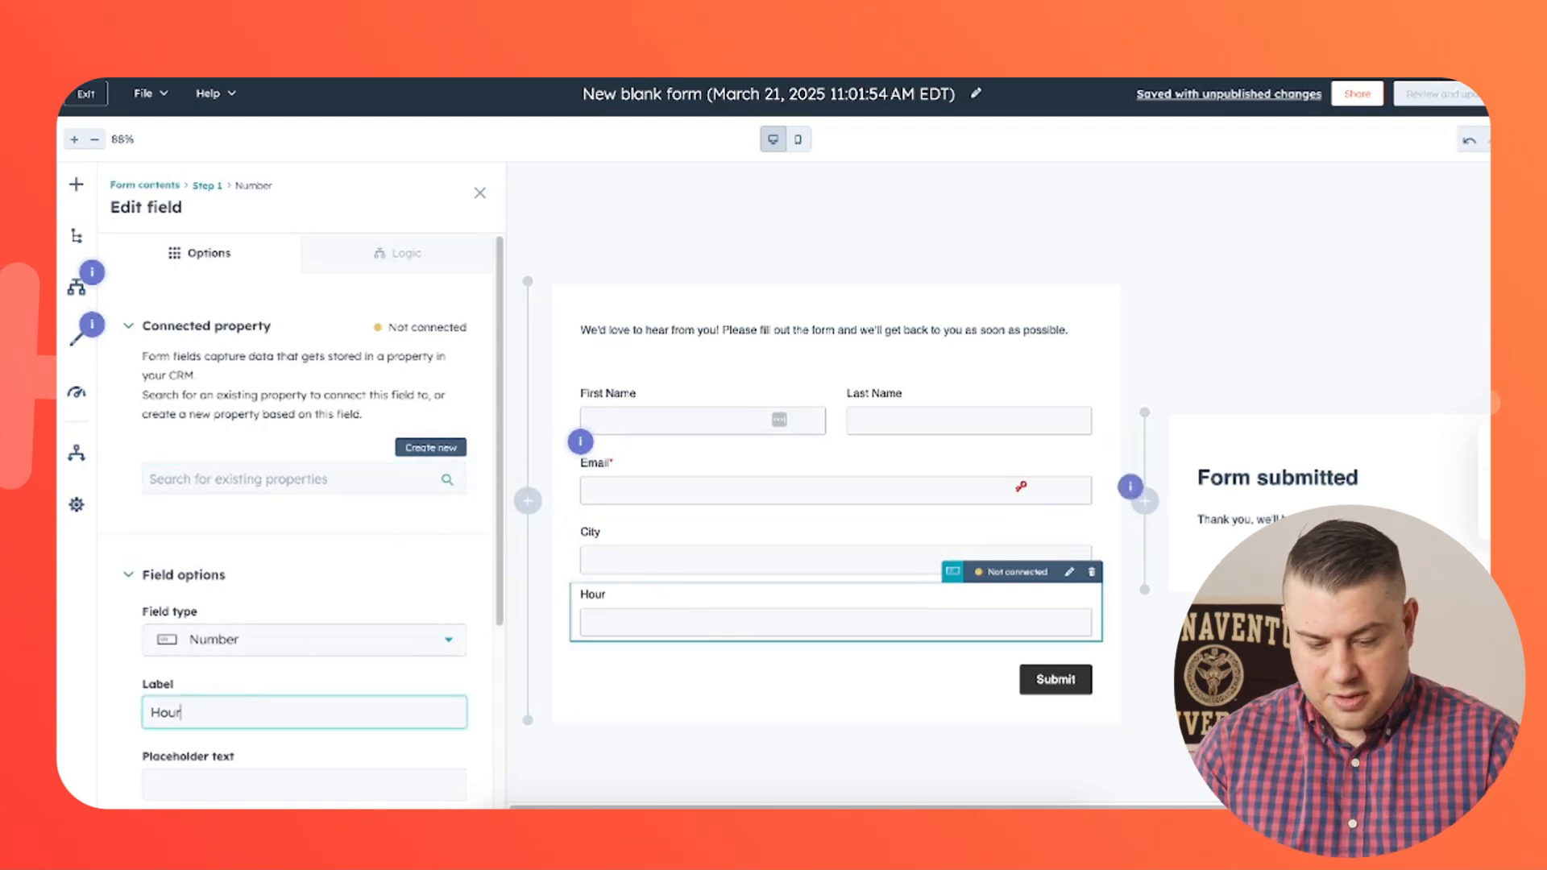
type("s of sleep pe")
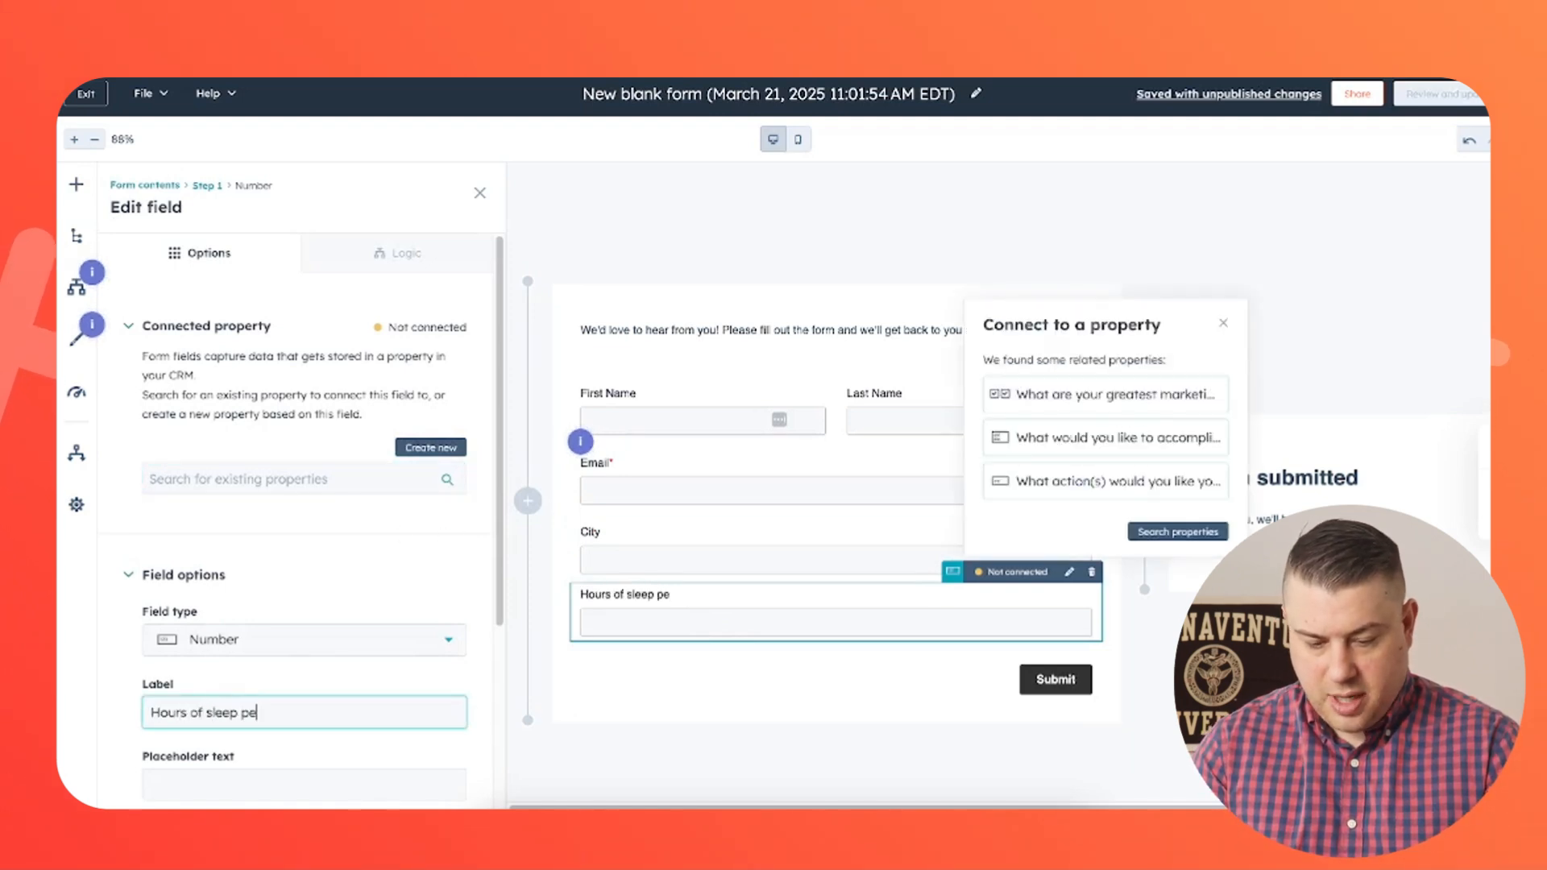
type("r night")
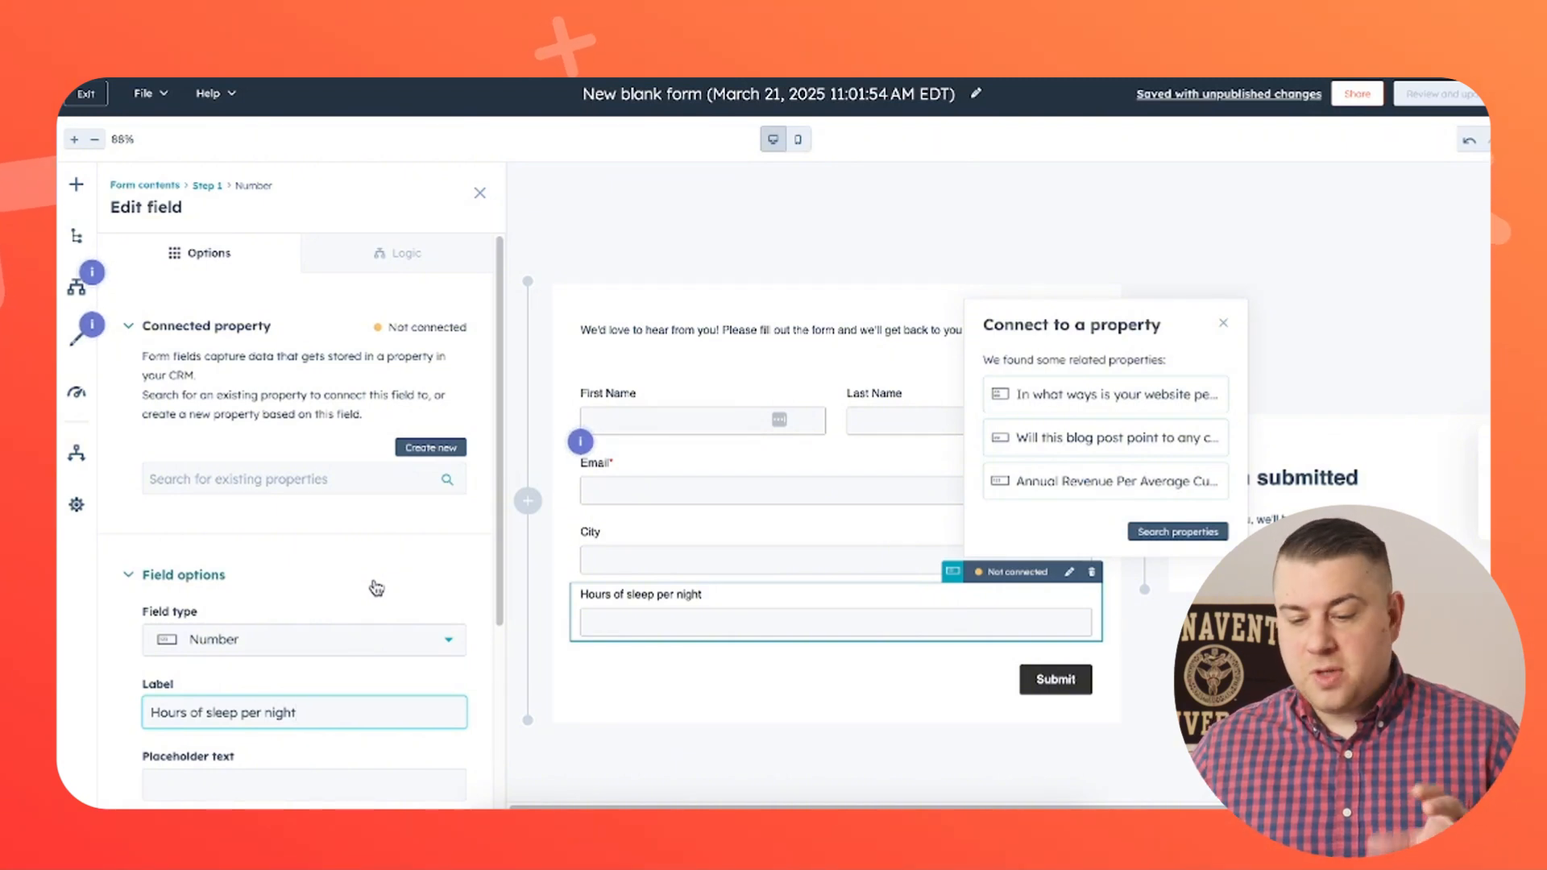
left_click(634, 220)
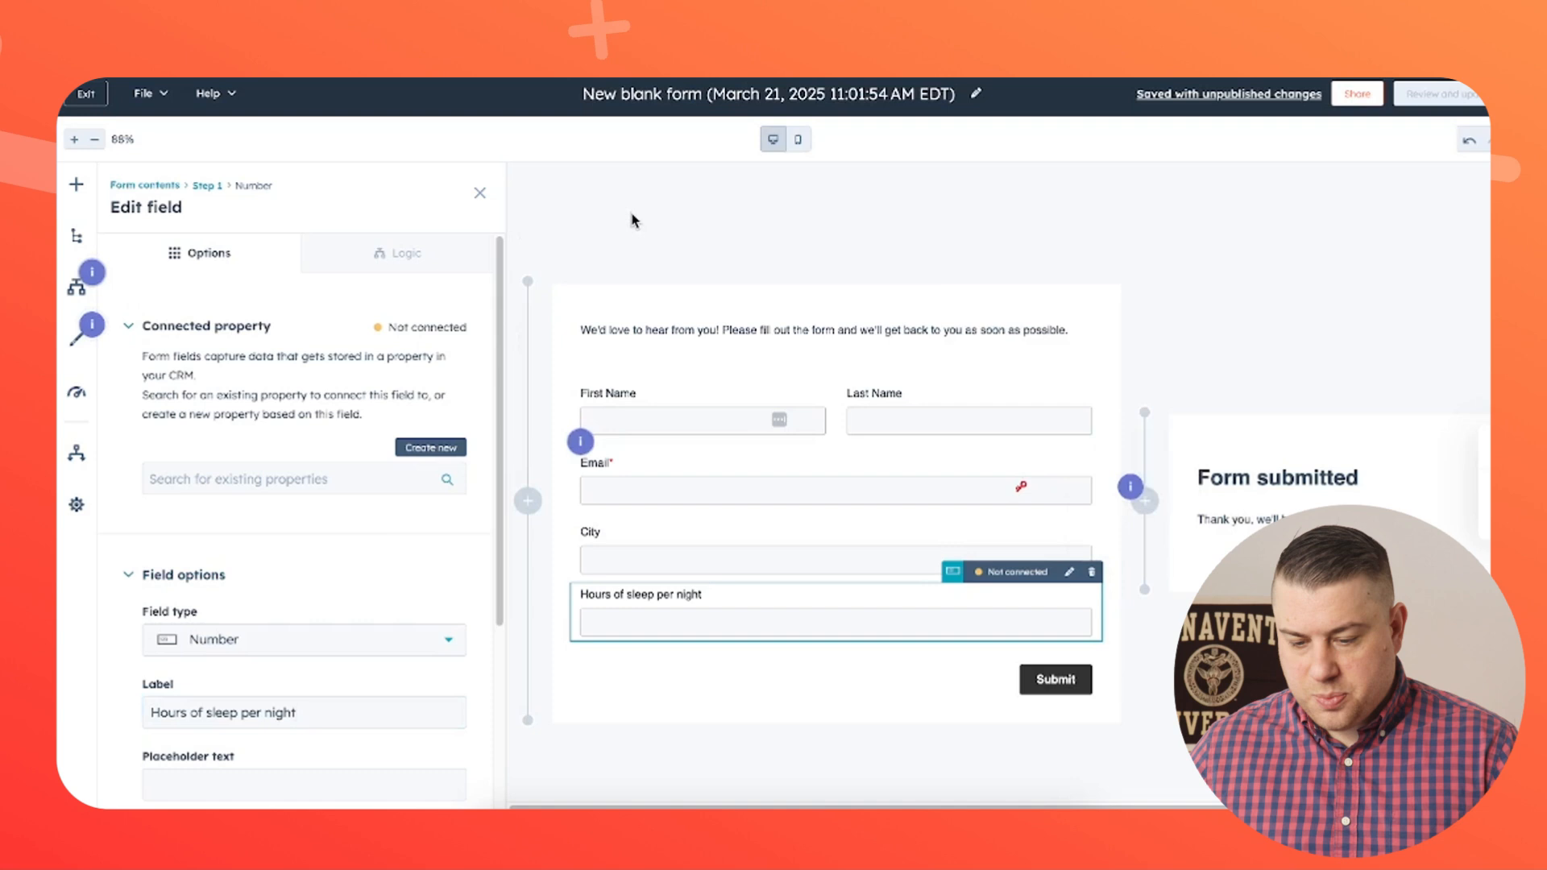
- Insert a new step before the first step and add an Image element to it
left_click(529, 500)
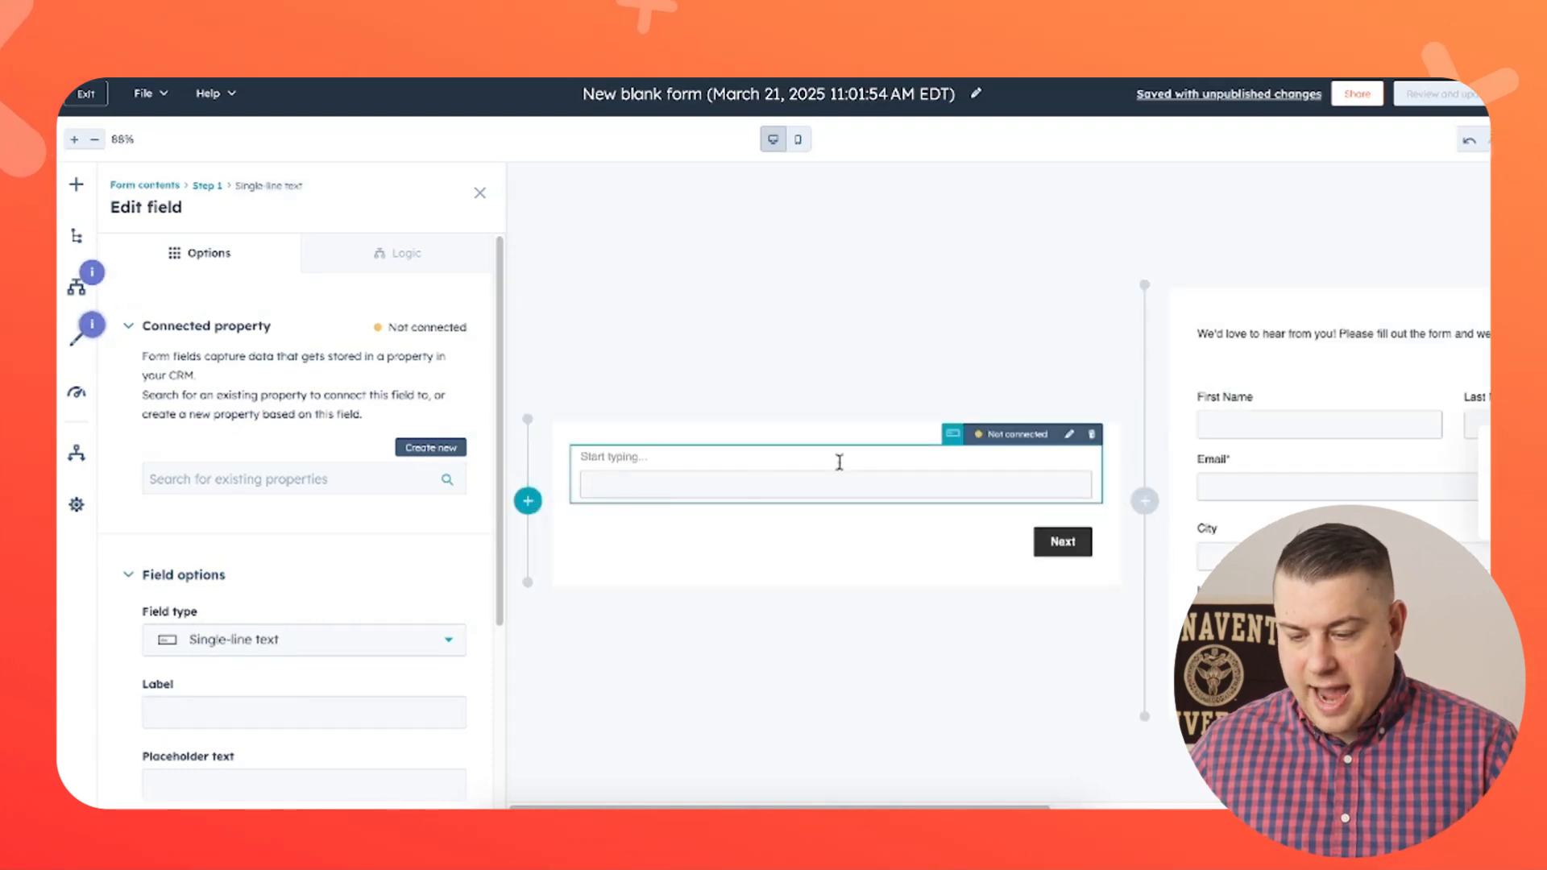
left_click(74, 187)
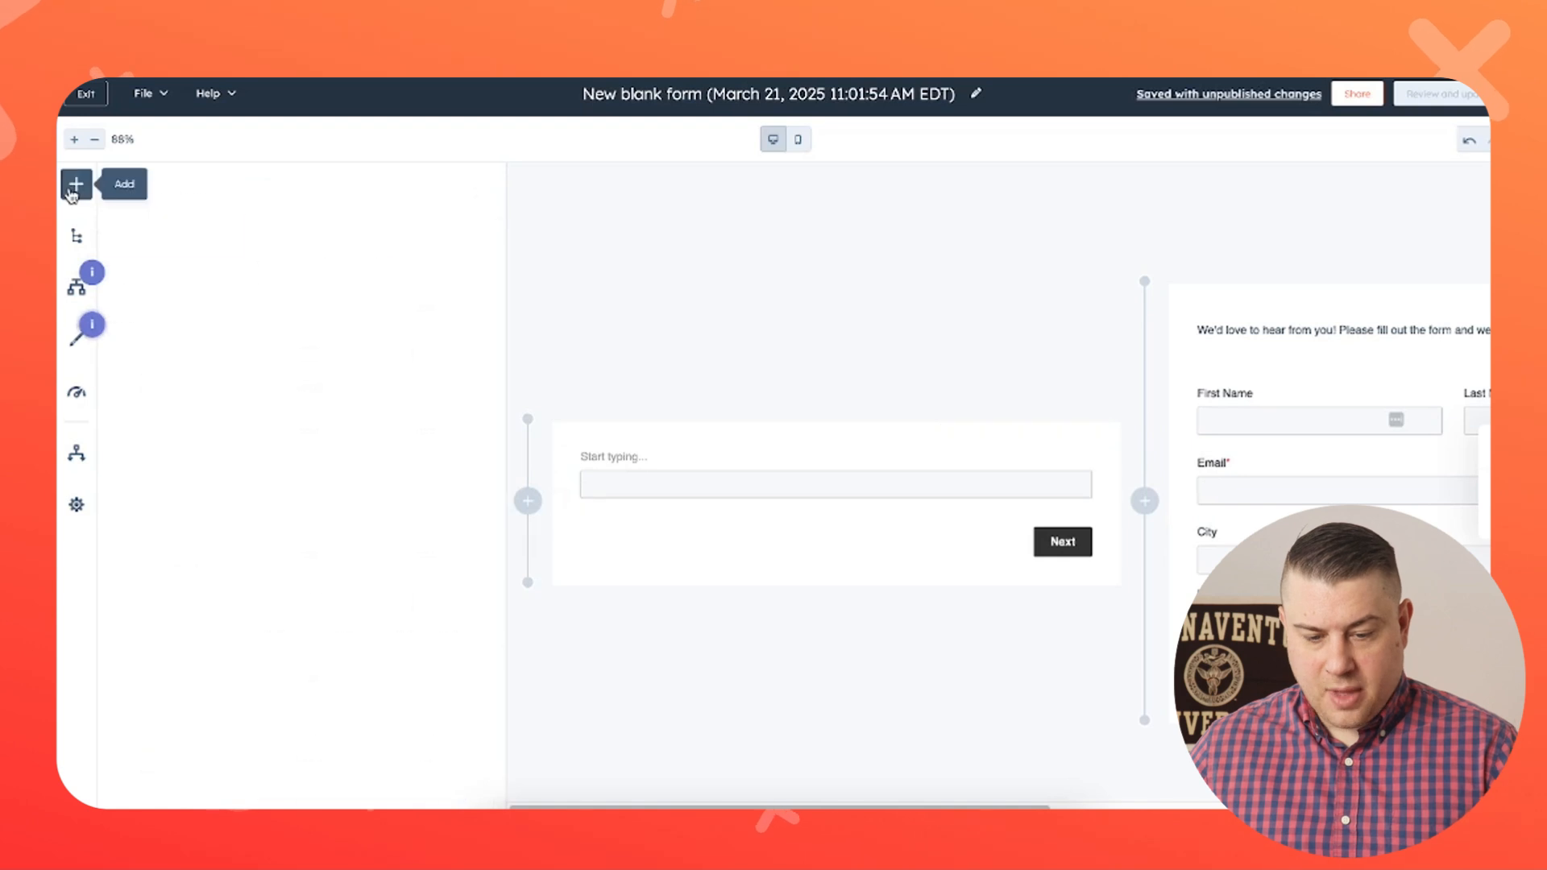
left_click(143, 336)
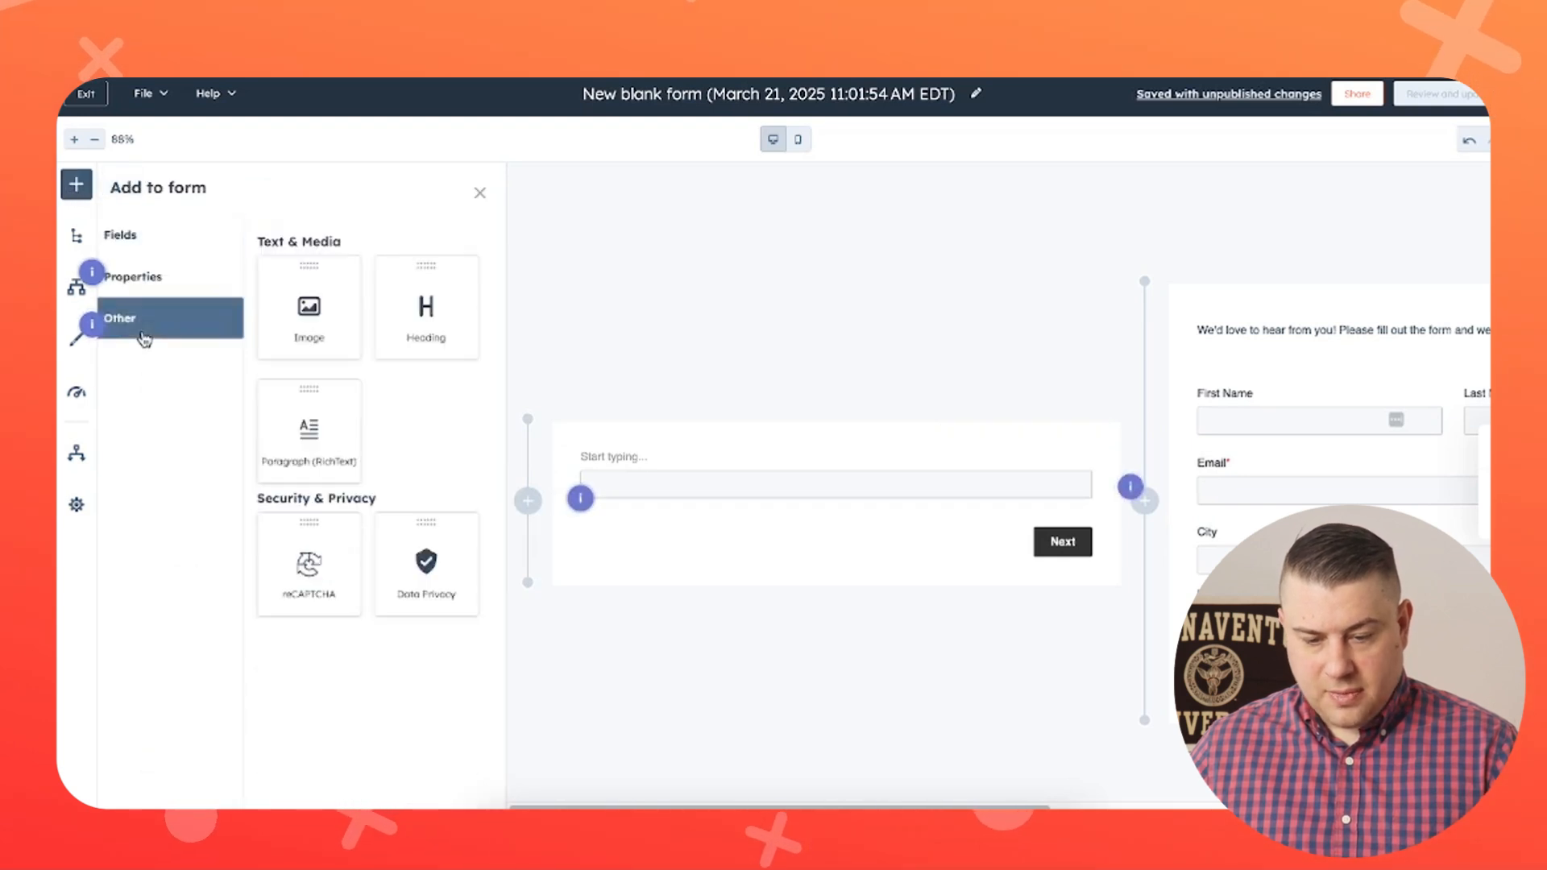
left_click_drag(310, 321, 663, 448)
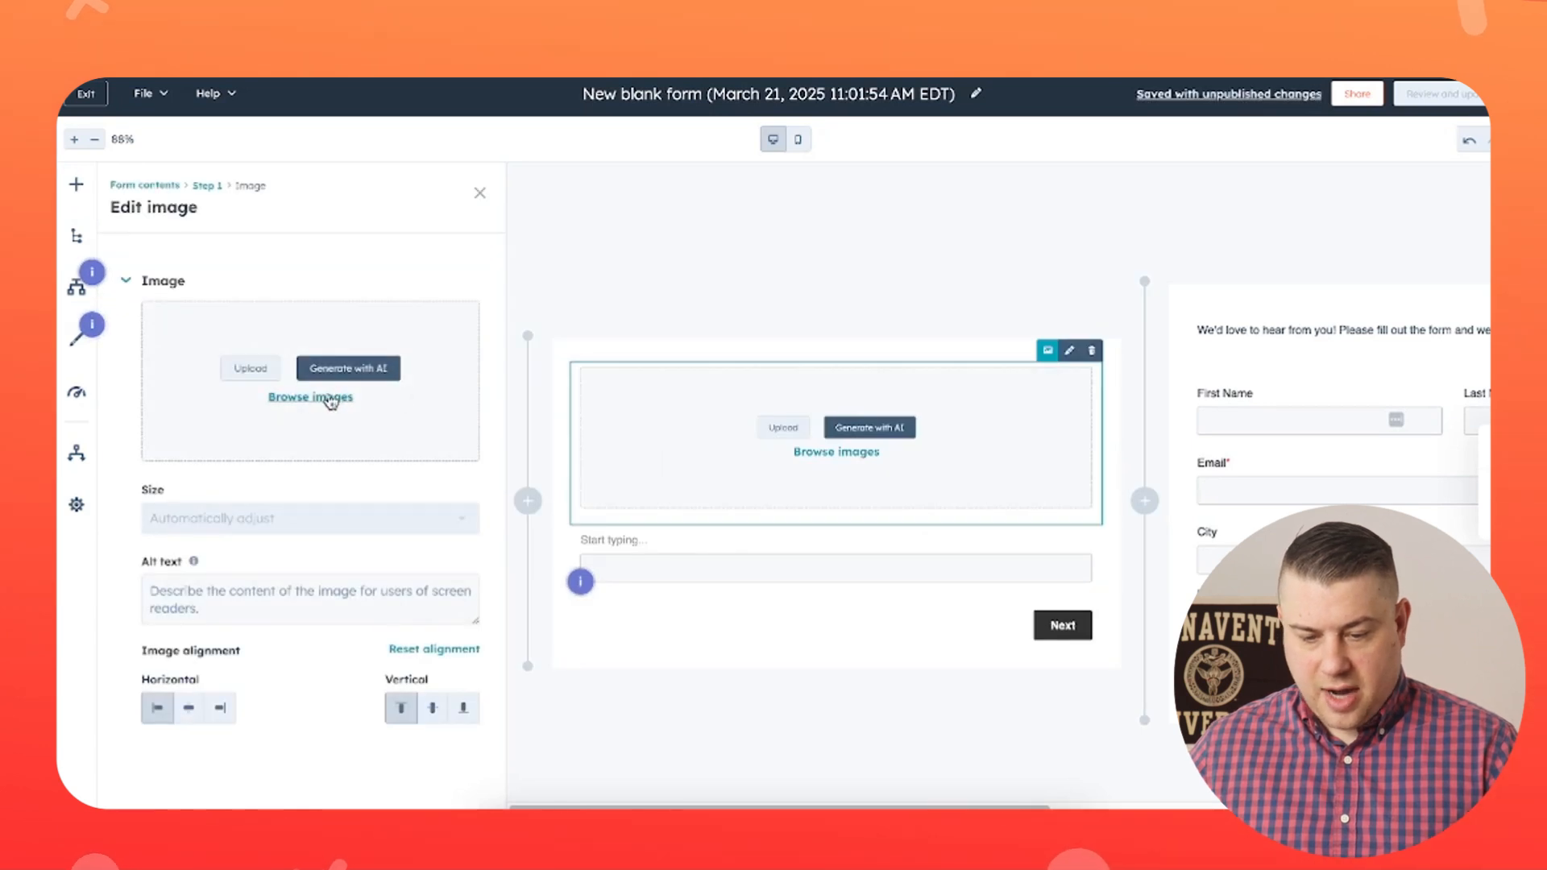
- Browse the file library and choose a recently updated image for the Image element
left_click(334, 398)
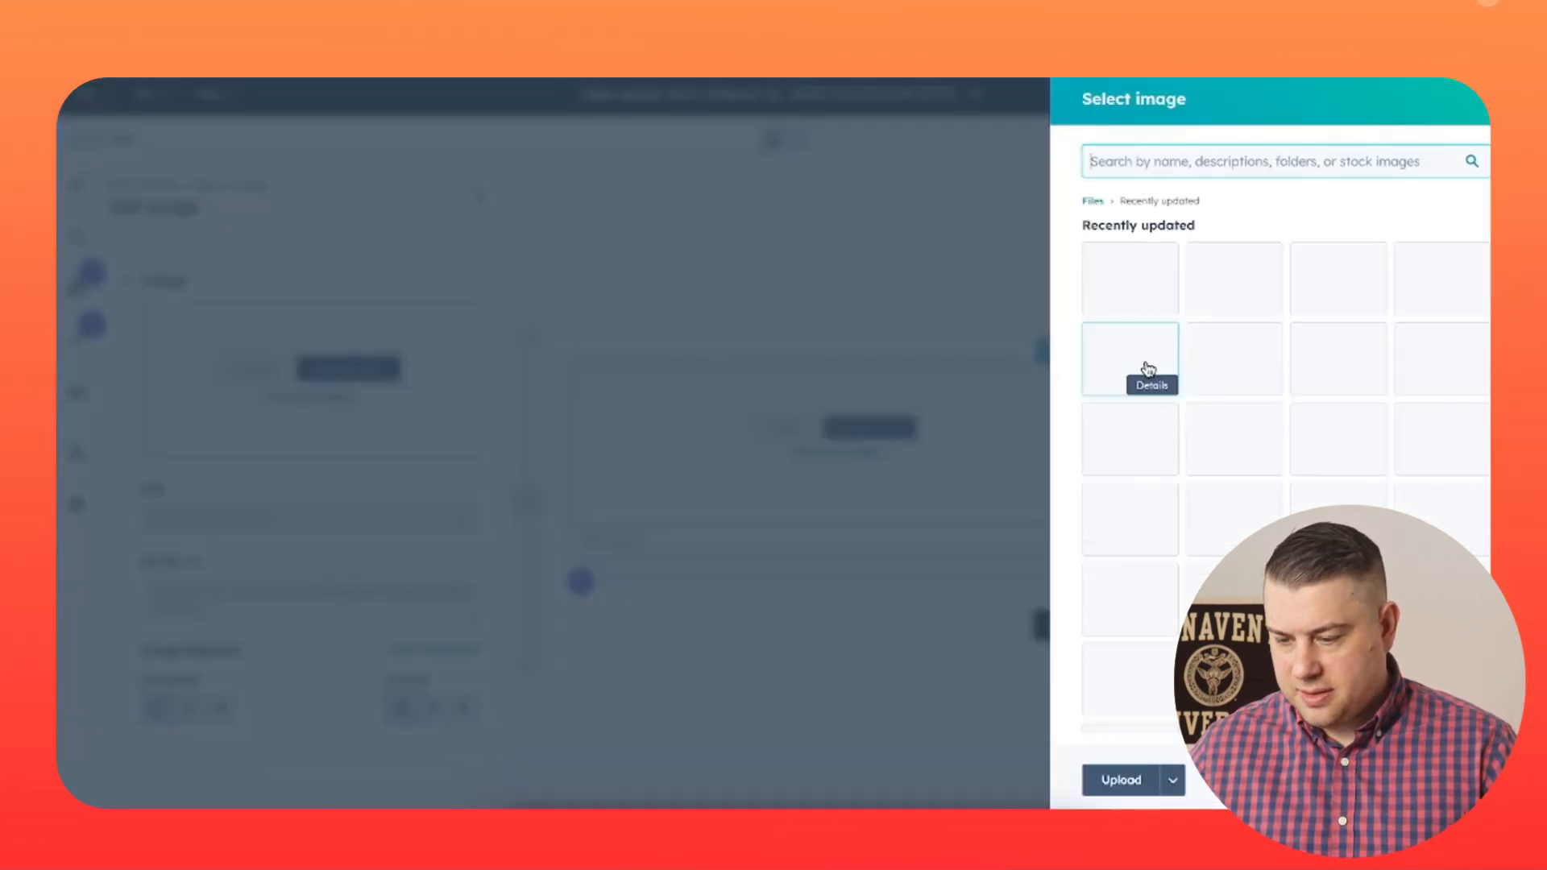
left_click(1144, 354)
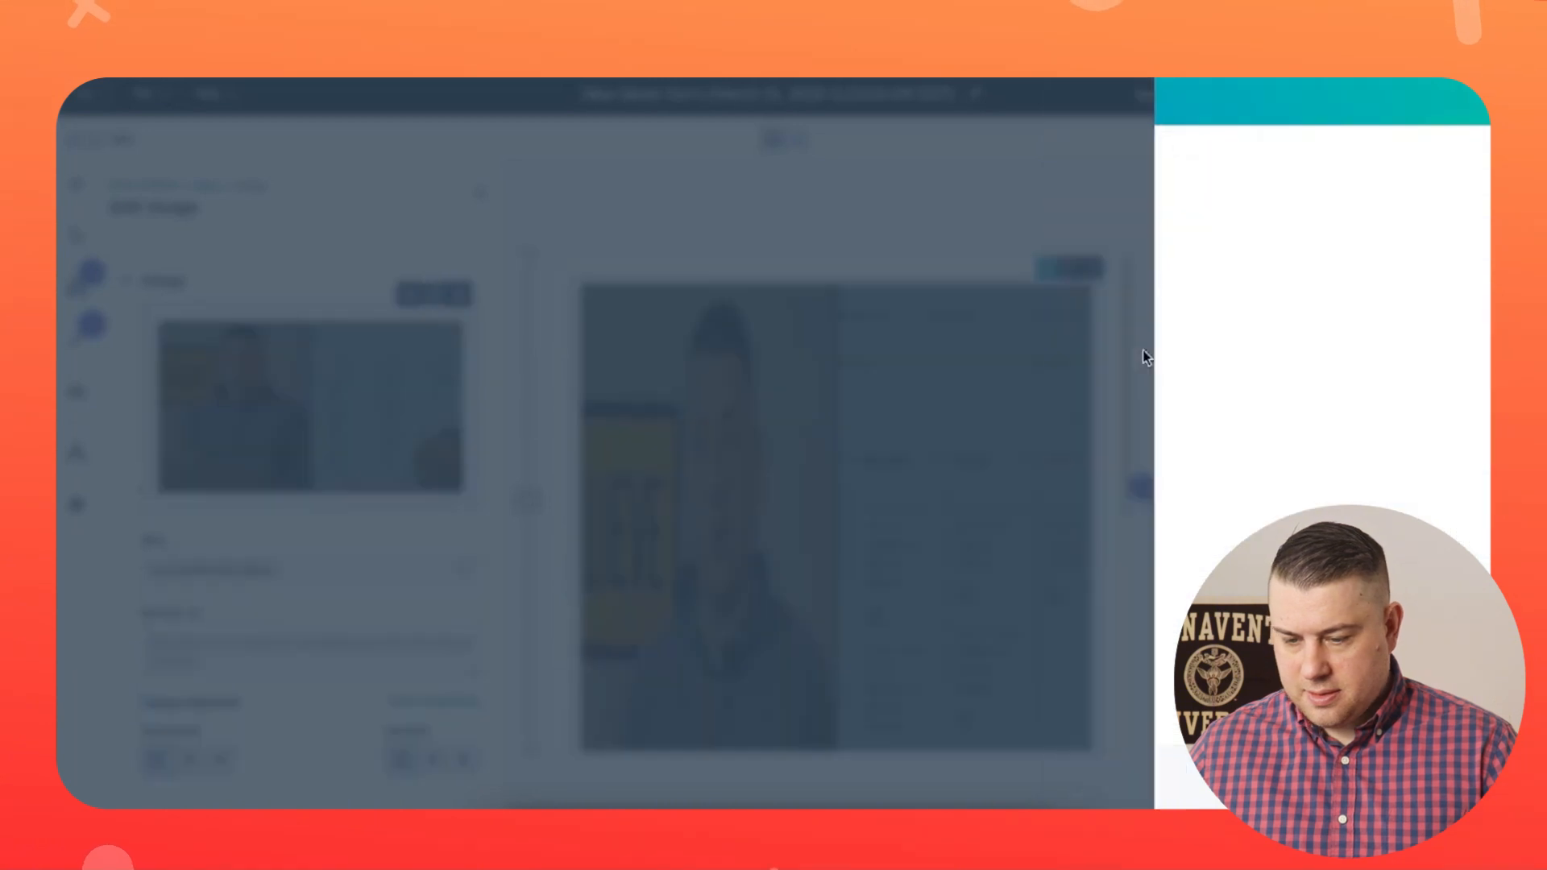
scroll(860, 411, "down", 4)
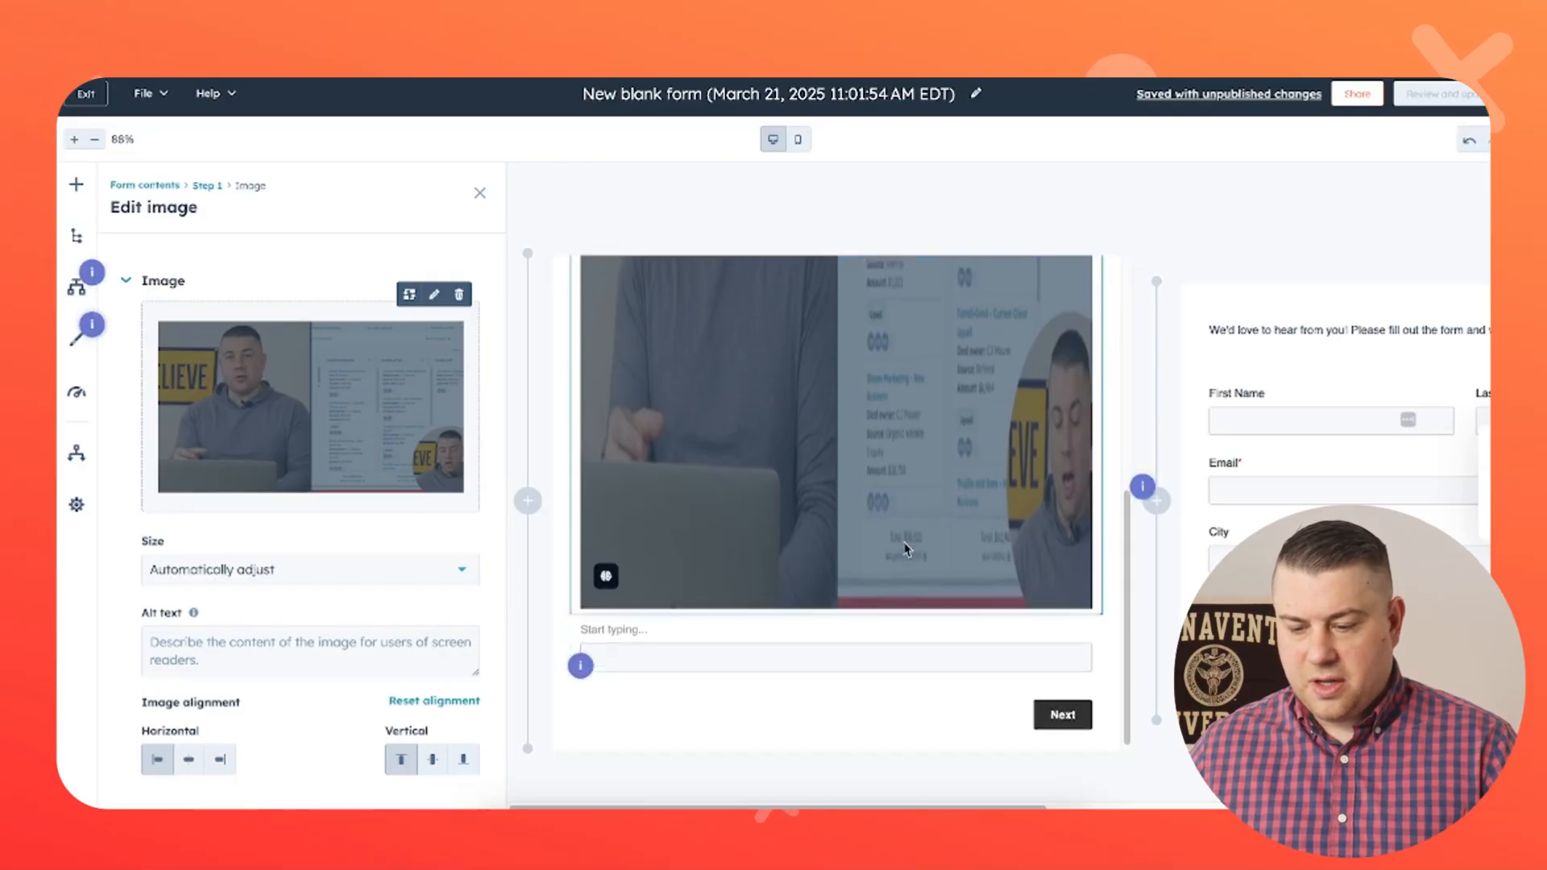
scroll(905, 544, "up", 4)
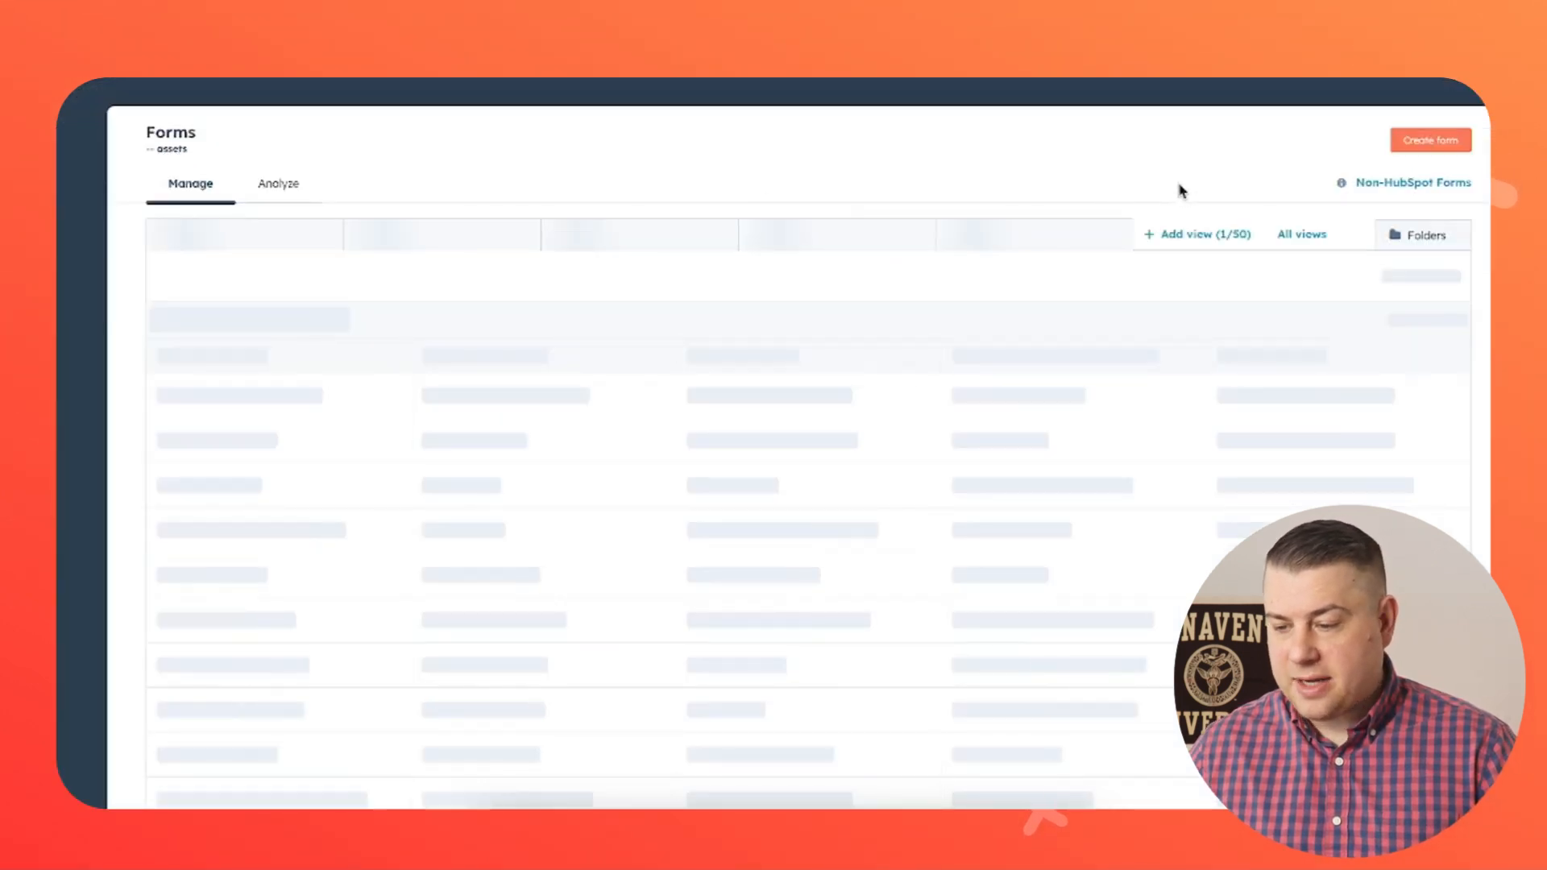
- Create a new form in the Form Editor using the Event Registration template
left_click(1428, 141)
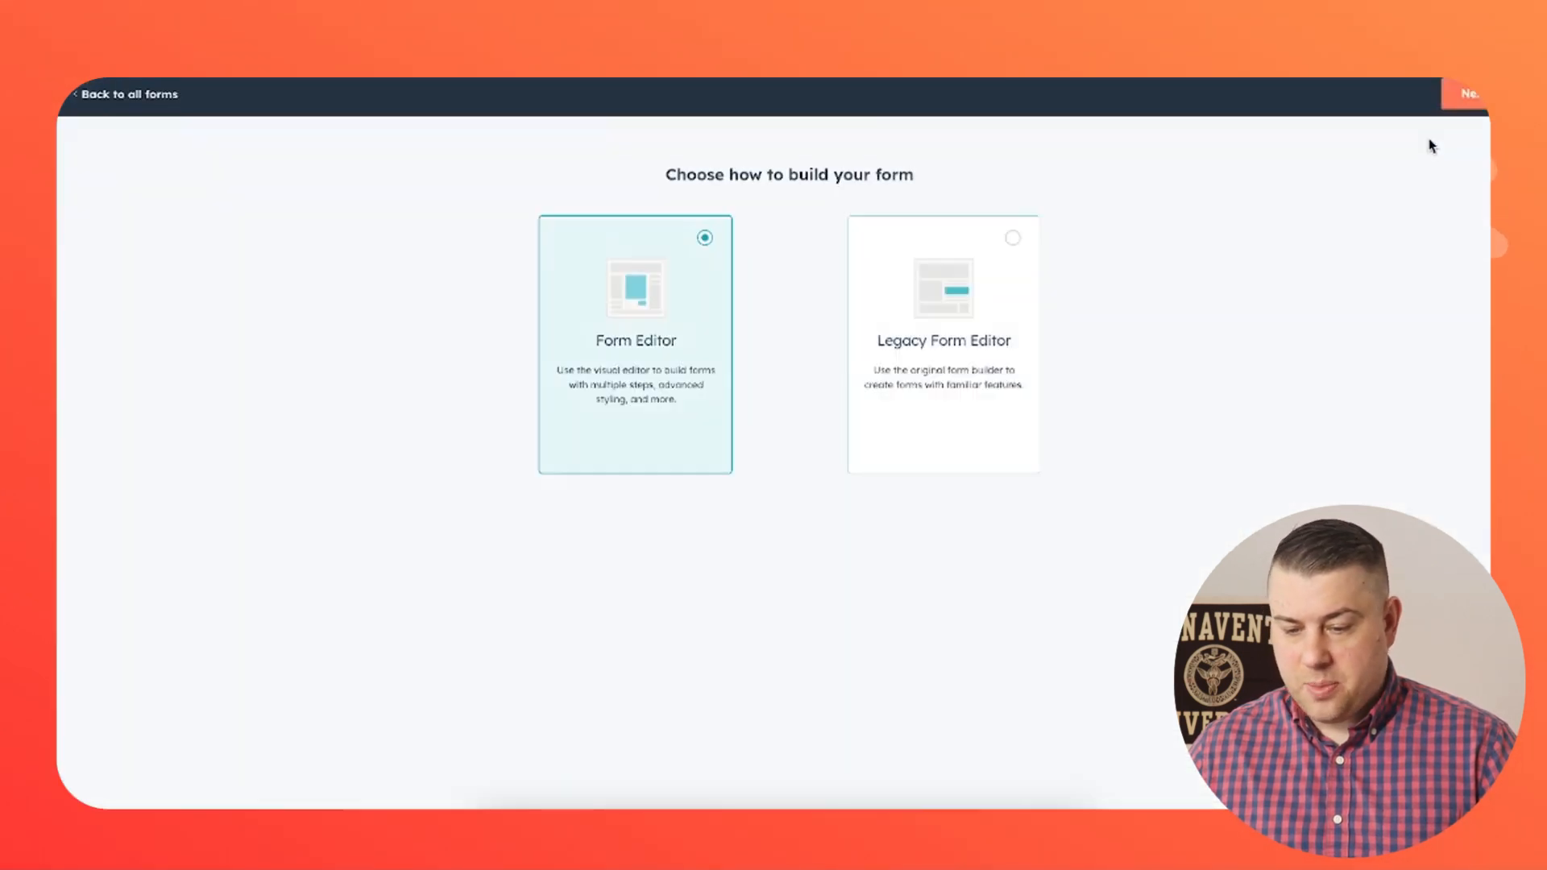
left_click(1466, 109)
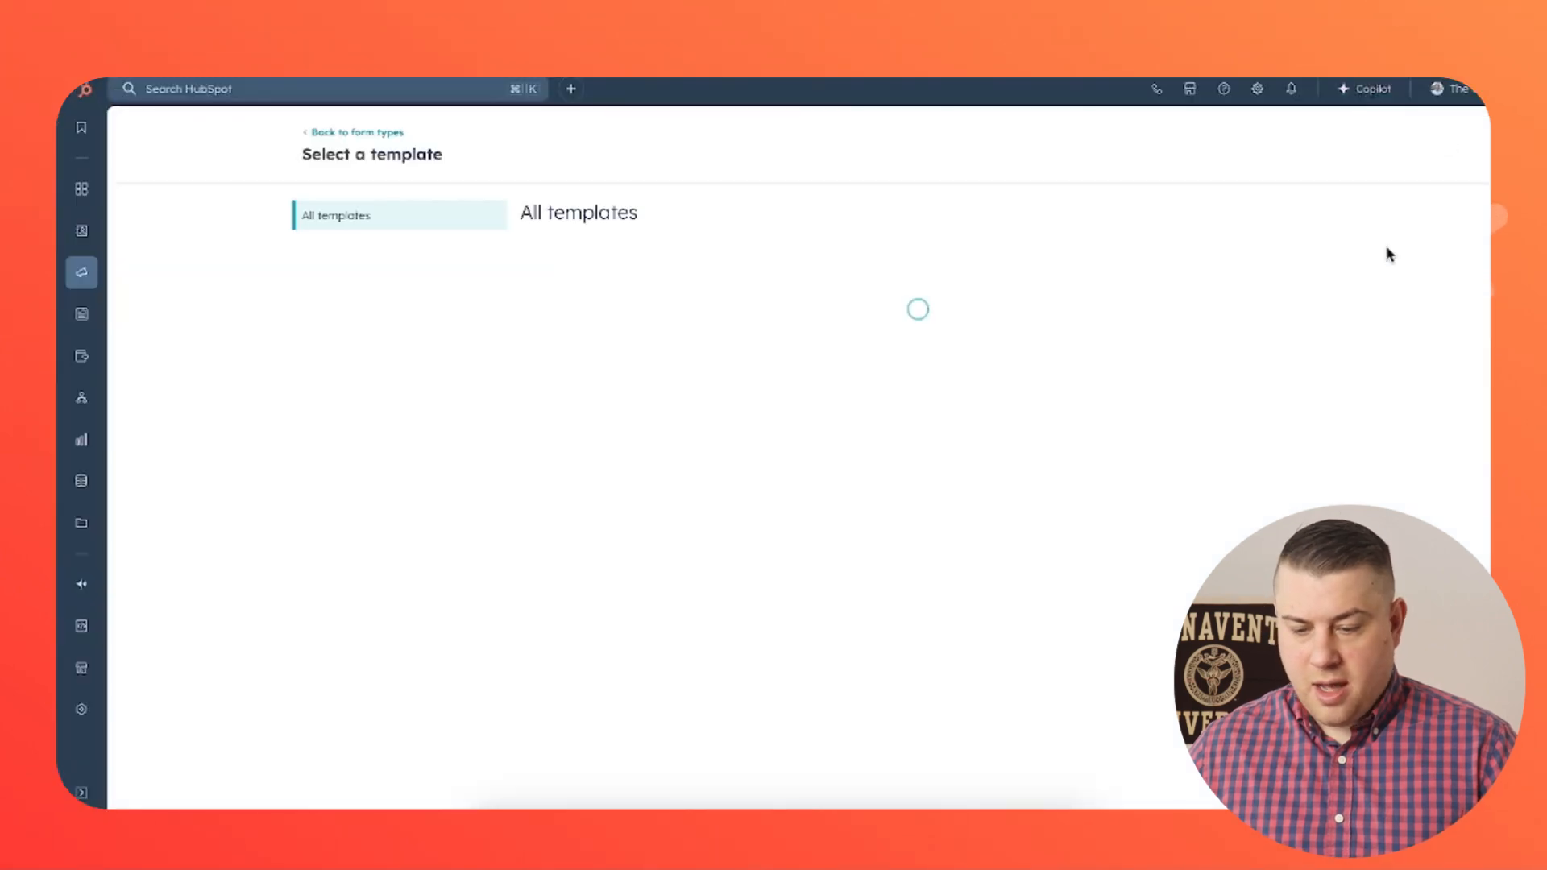
scroll(1040, 386, "down", 2)
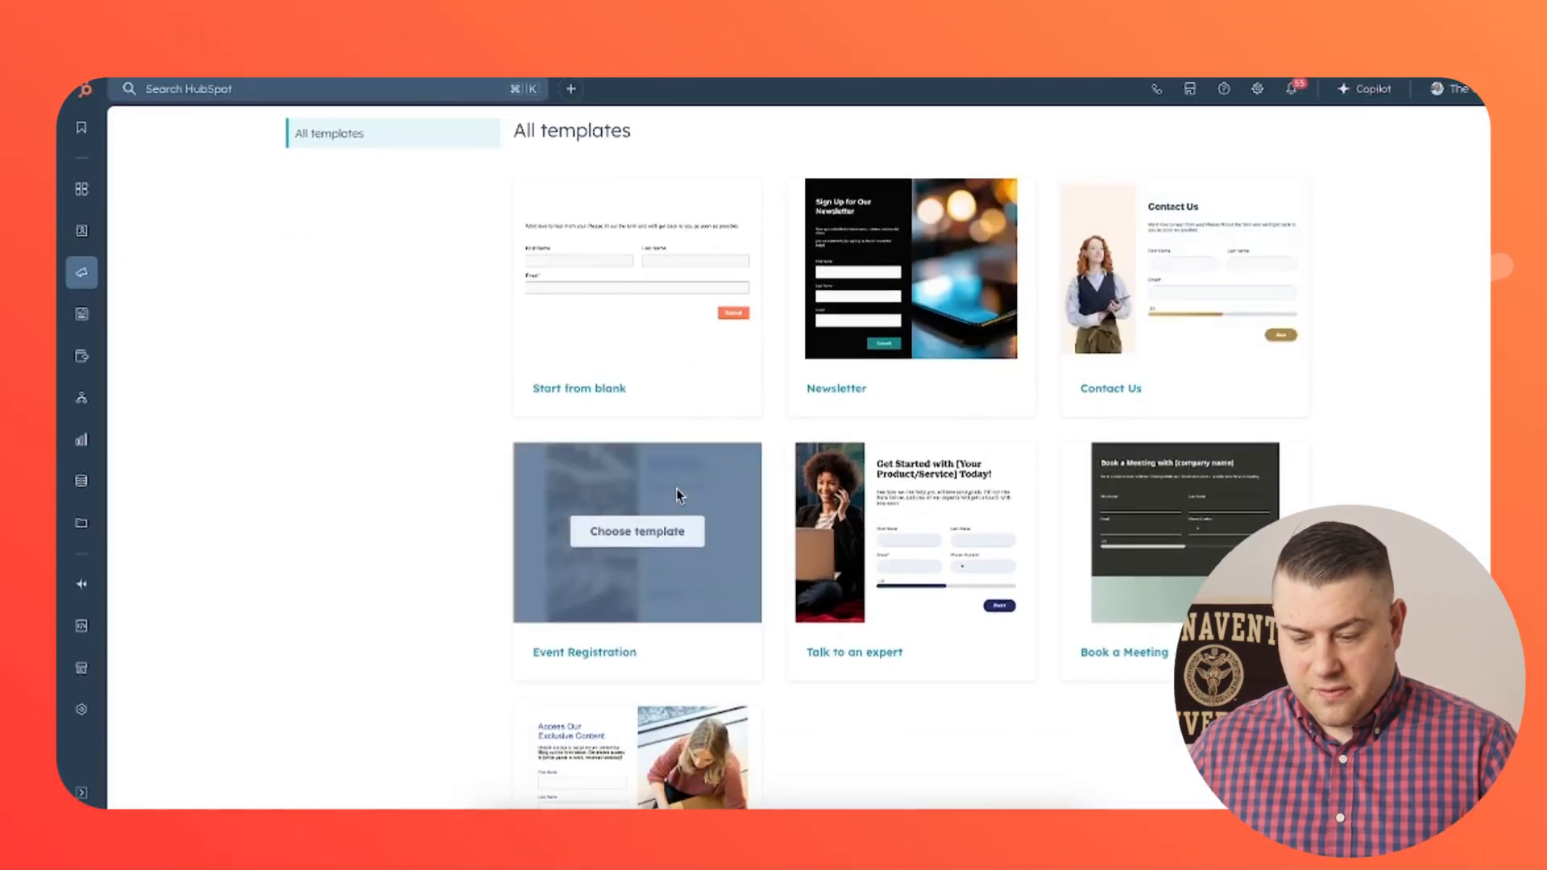
left_click(663, 533)
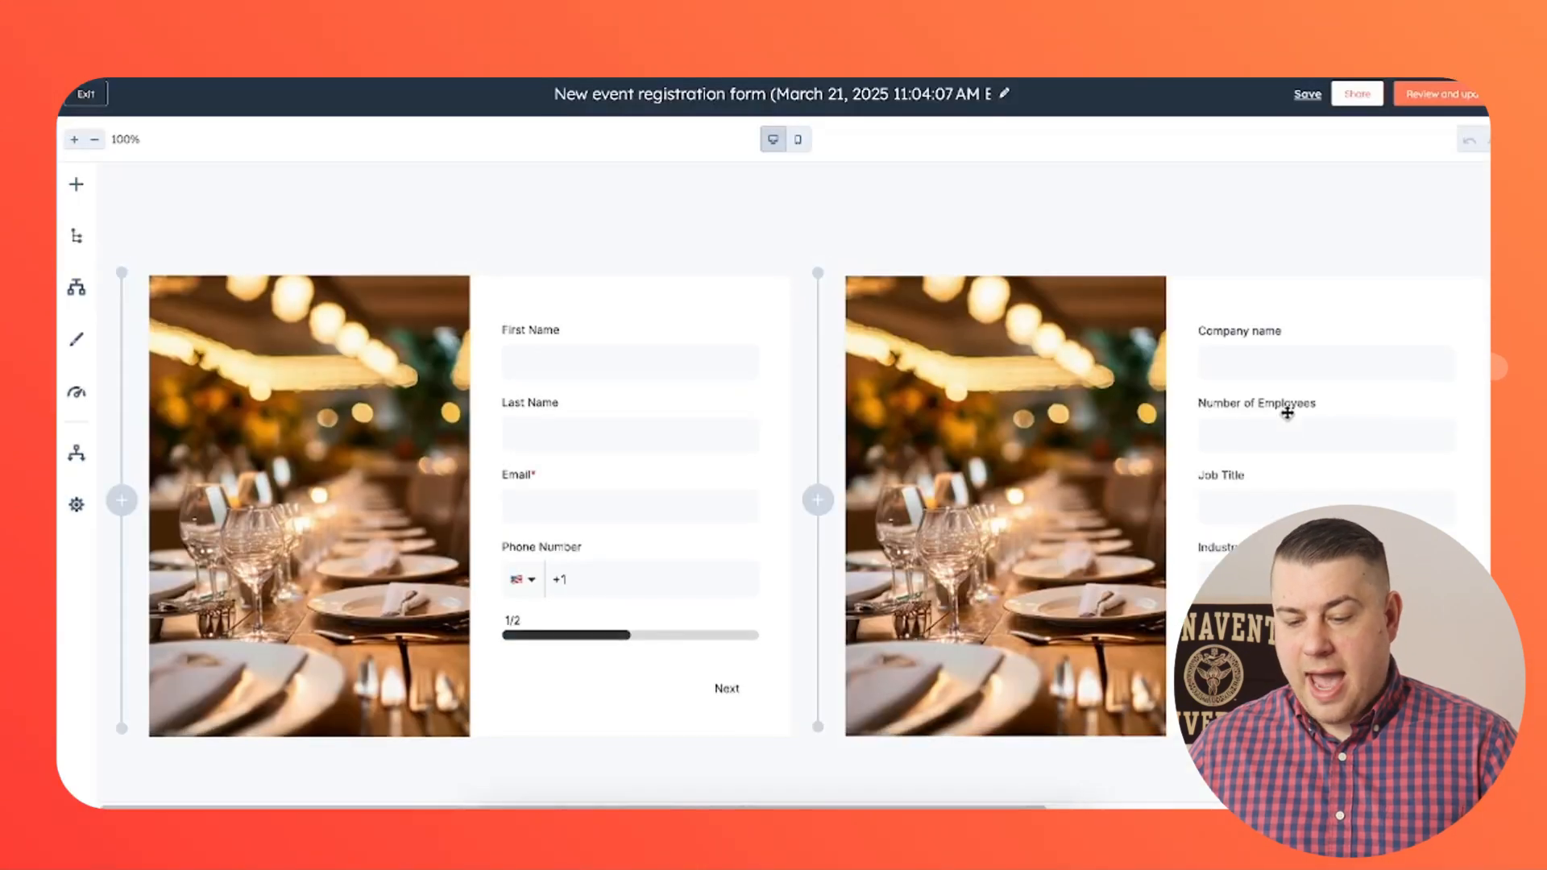
- Select the first step of the event registration form and open its step settings
left_click(1039, 406)
left_click(486, 385)
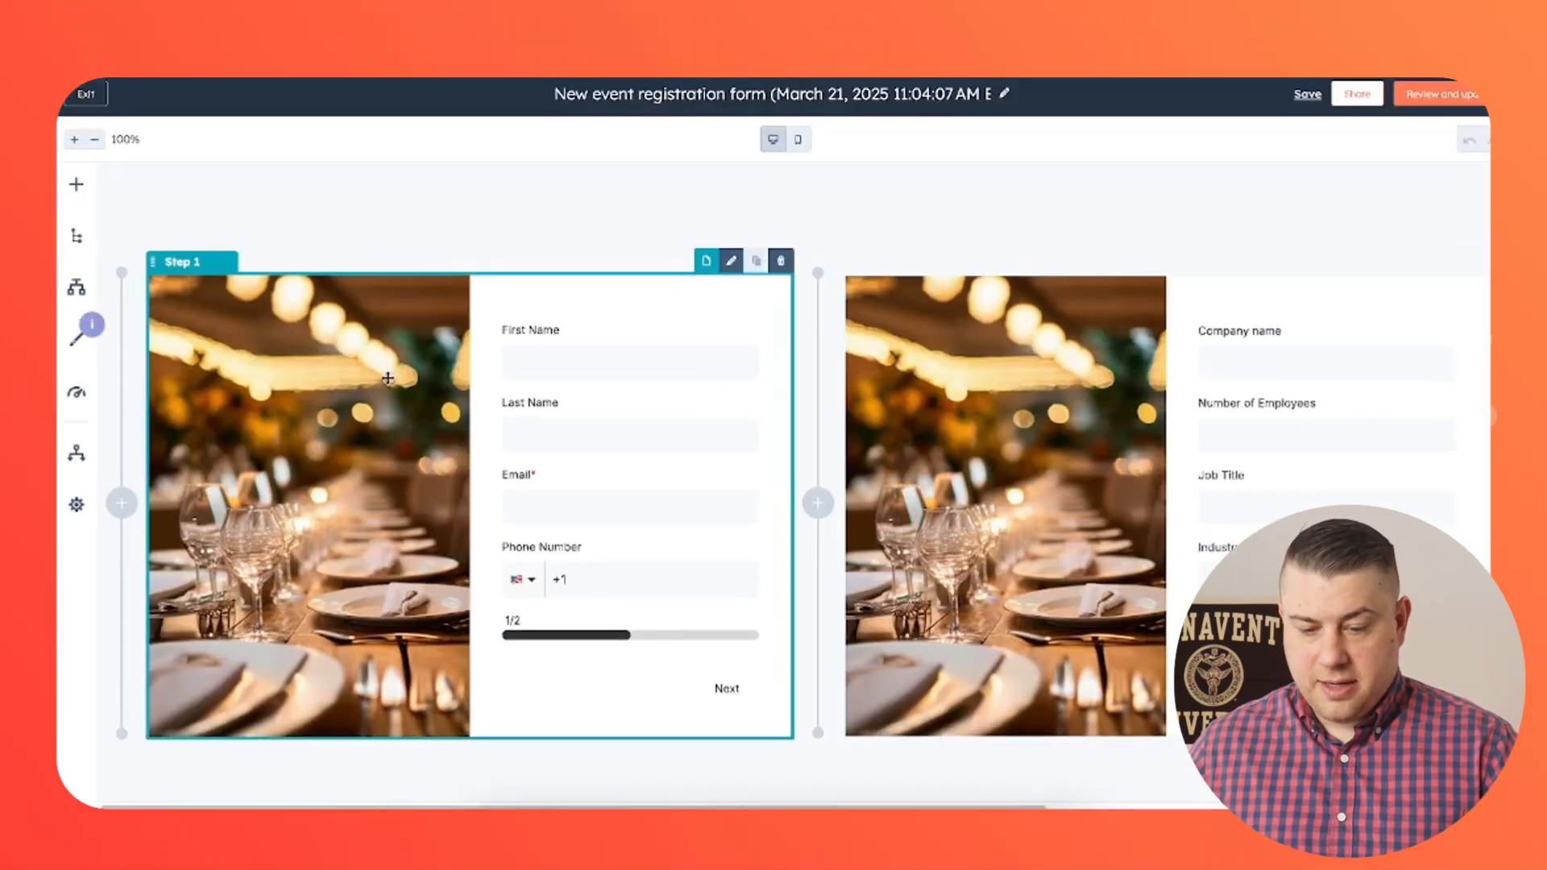
left_click(389, 374)
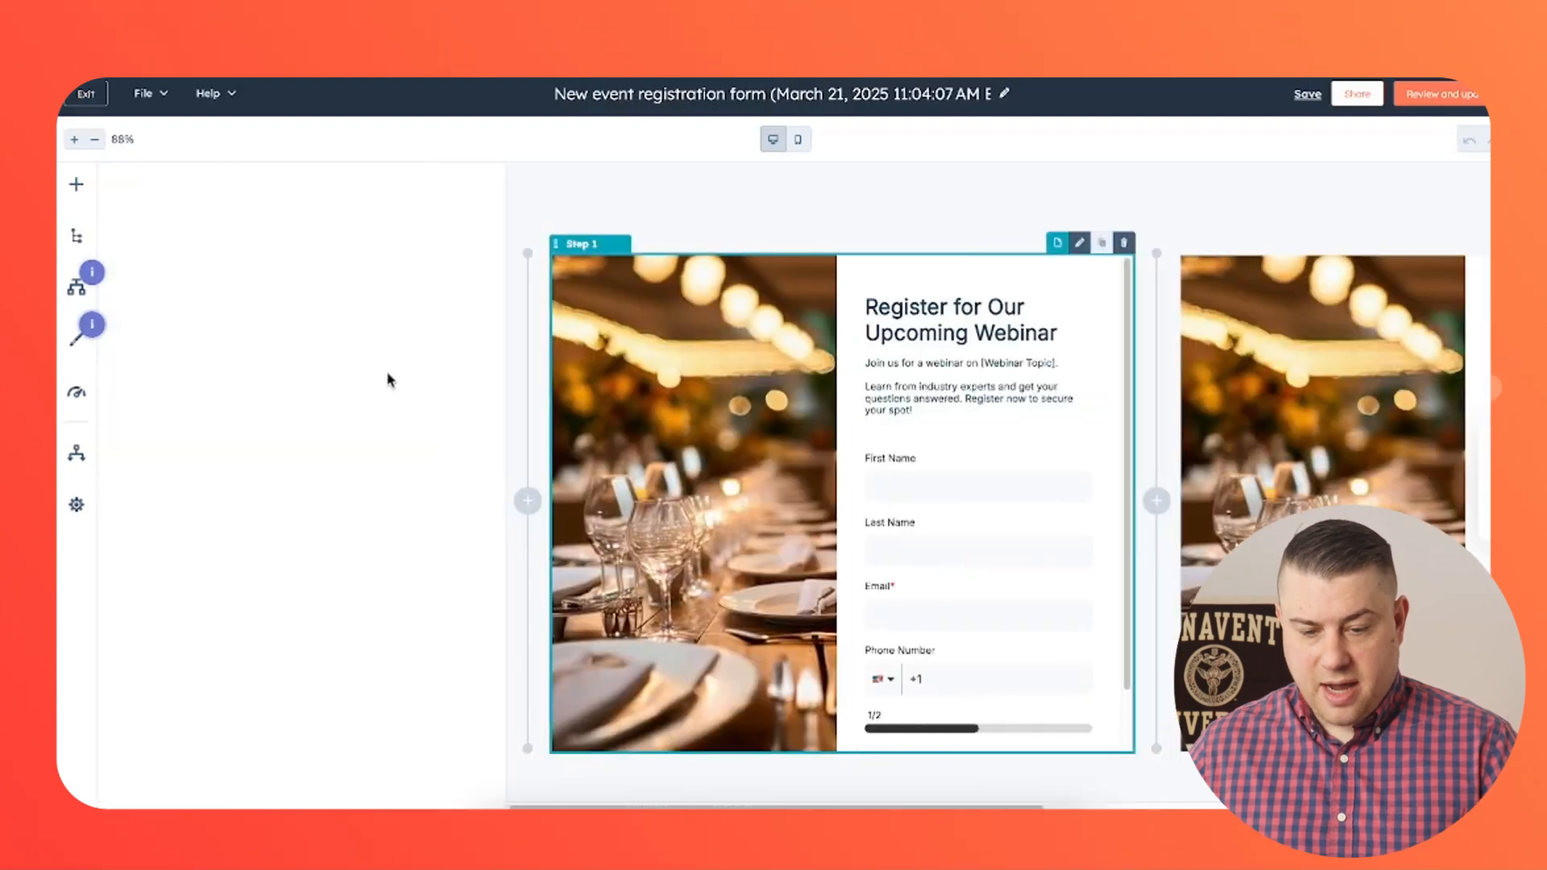
left_click(407, 254)
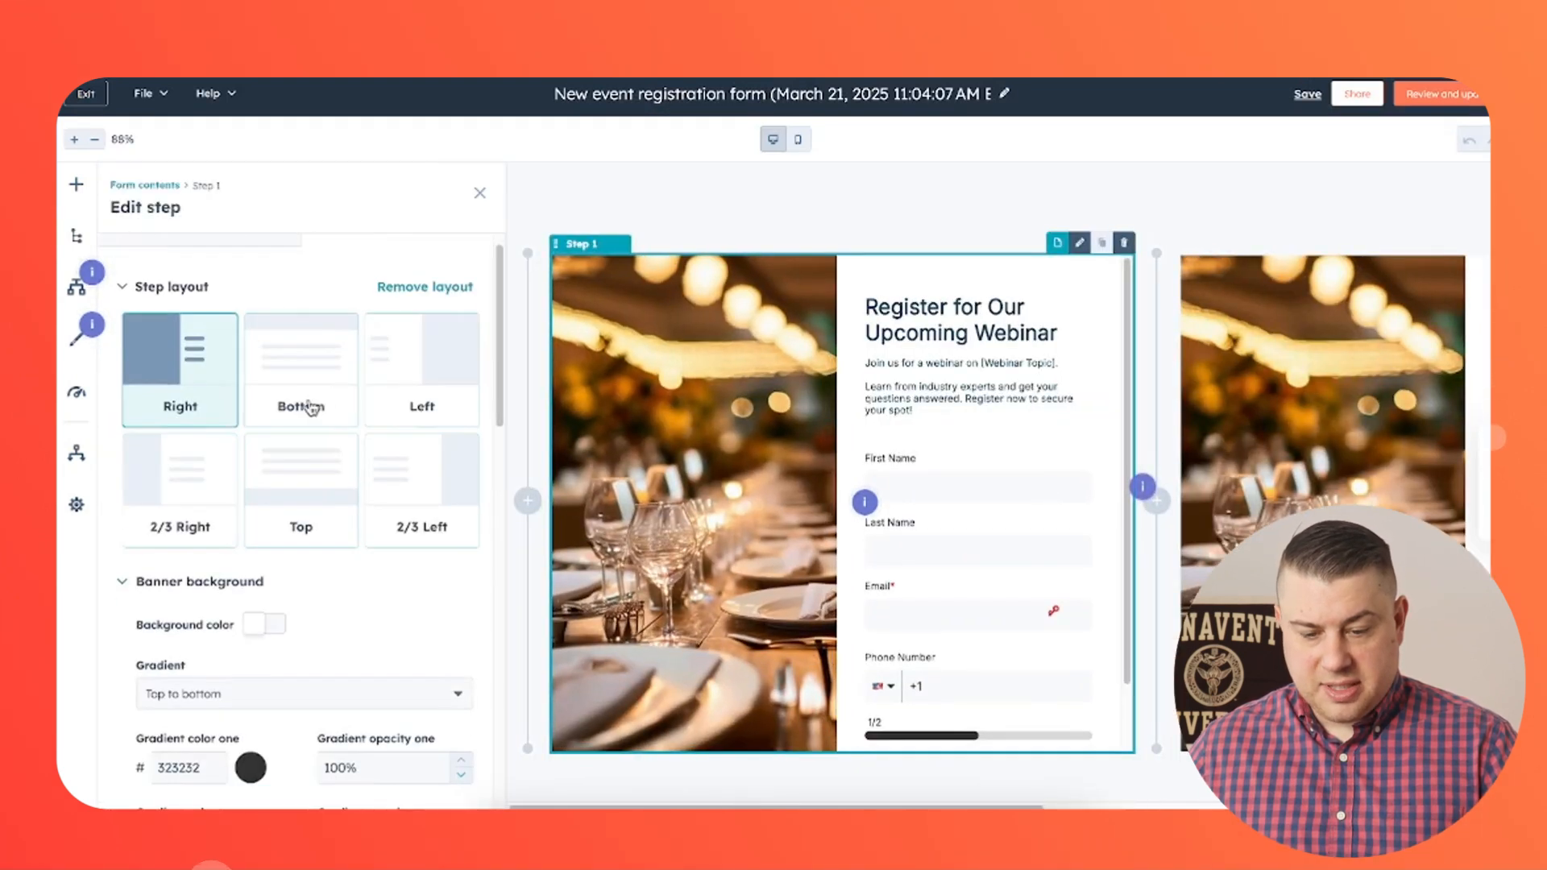
- Try the Bottom, Left, 2/3 Left and 2/3 Right layouts for the first step, returning to Right
left_click(317, 370)
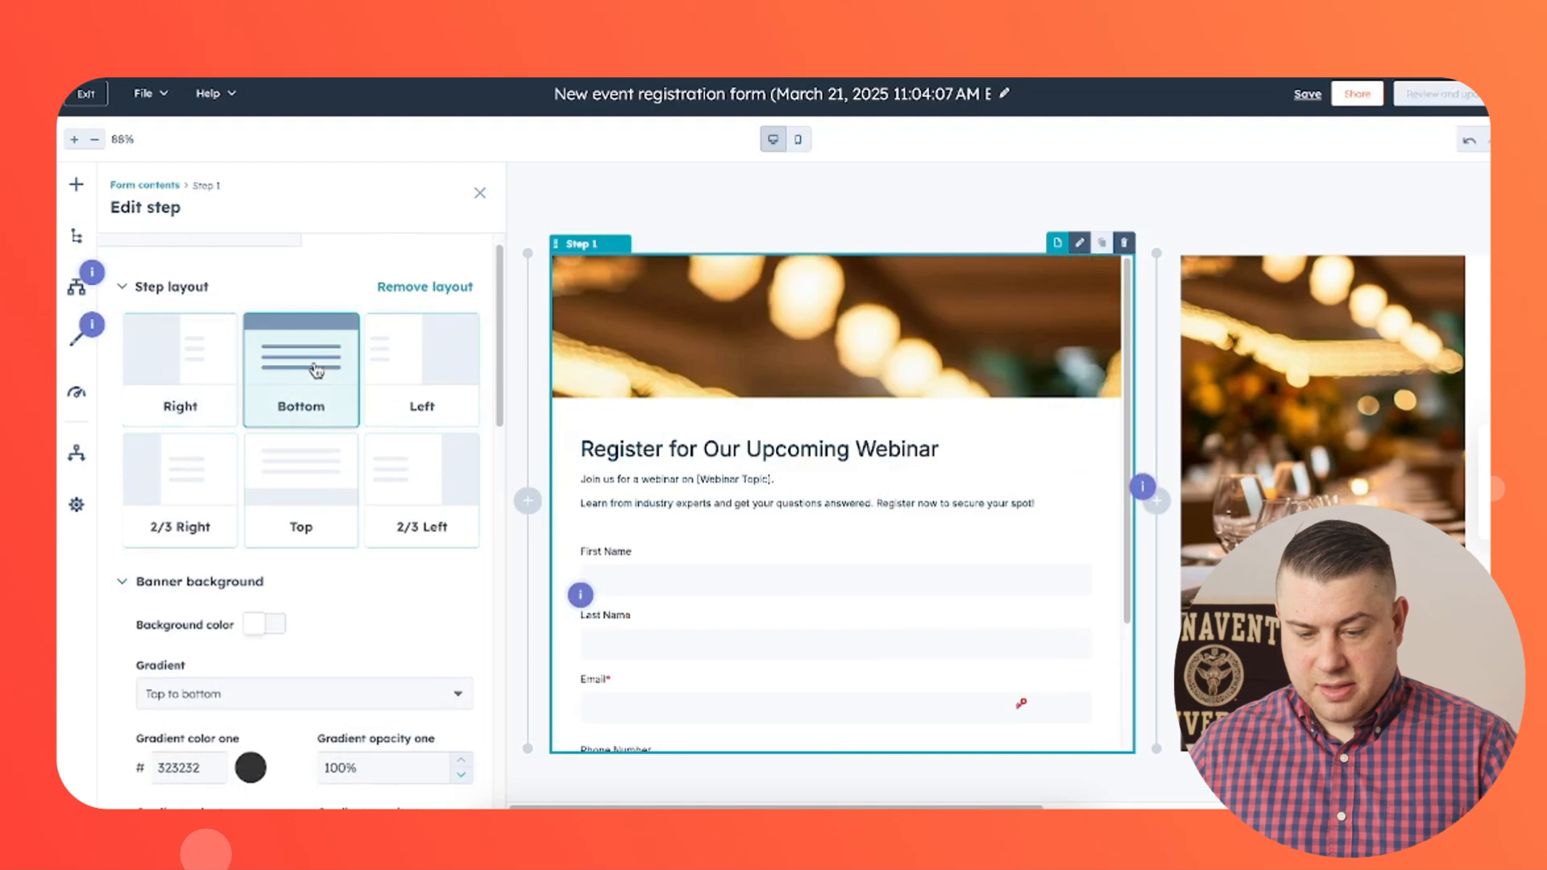
left_click(442, 384)
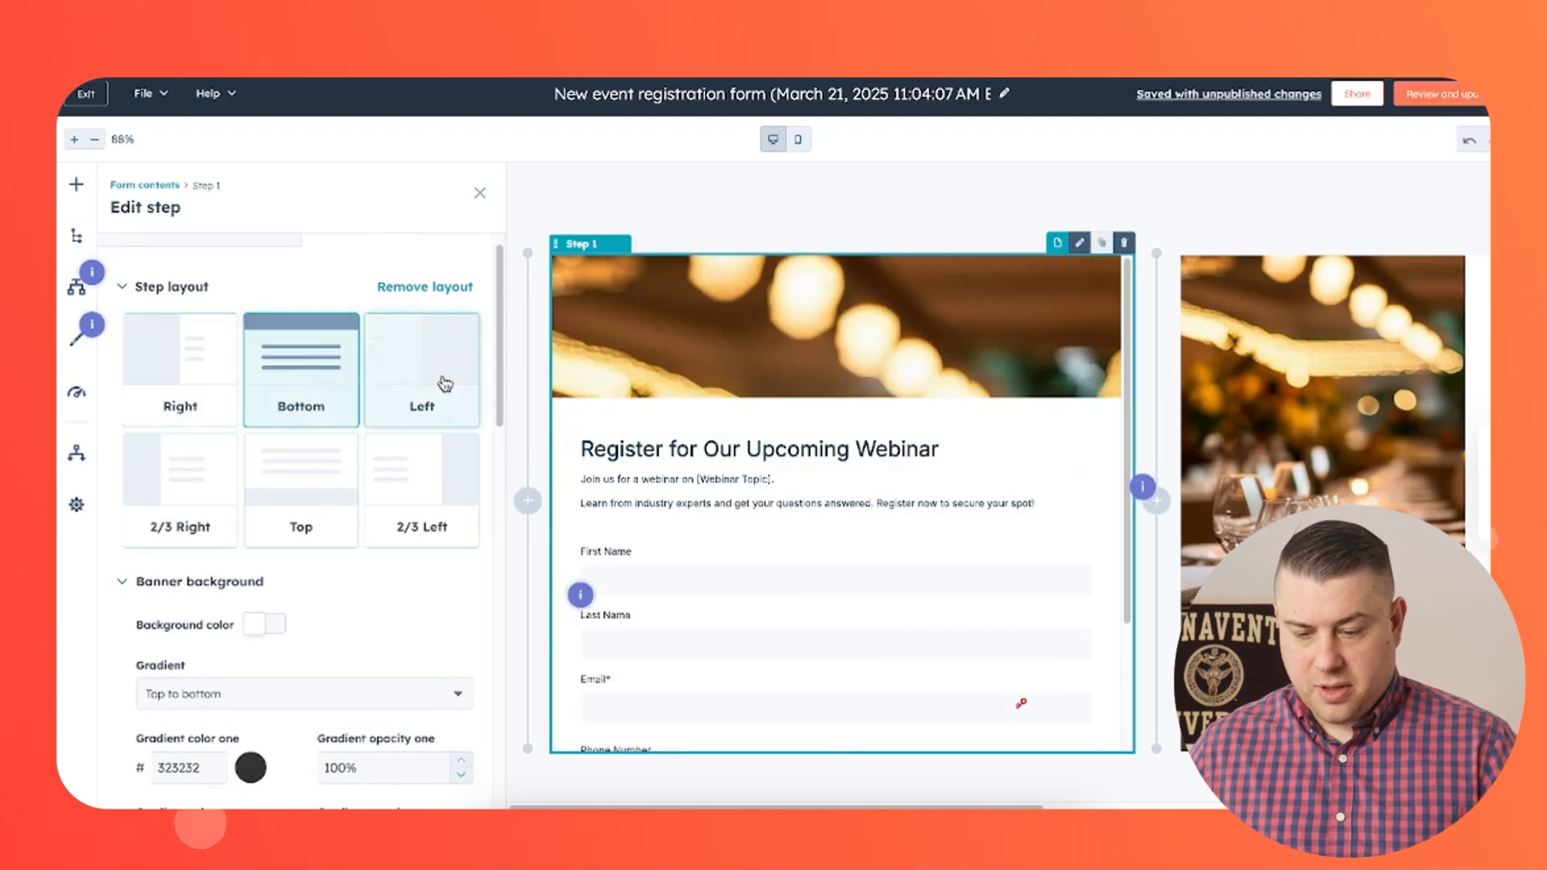
left_click(429, 485)
left_click(195, 483)
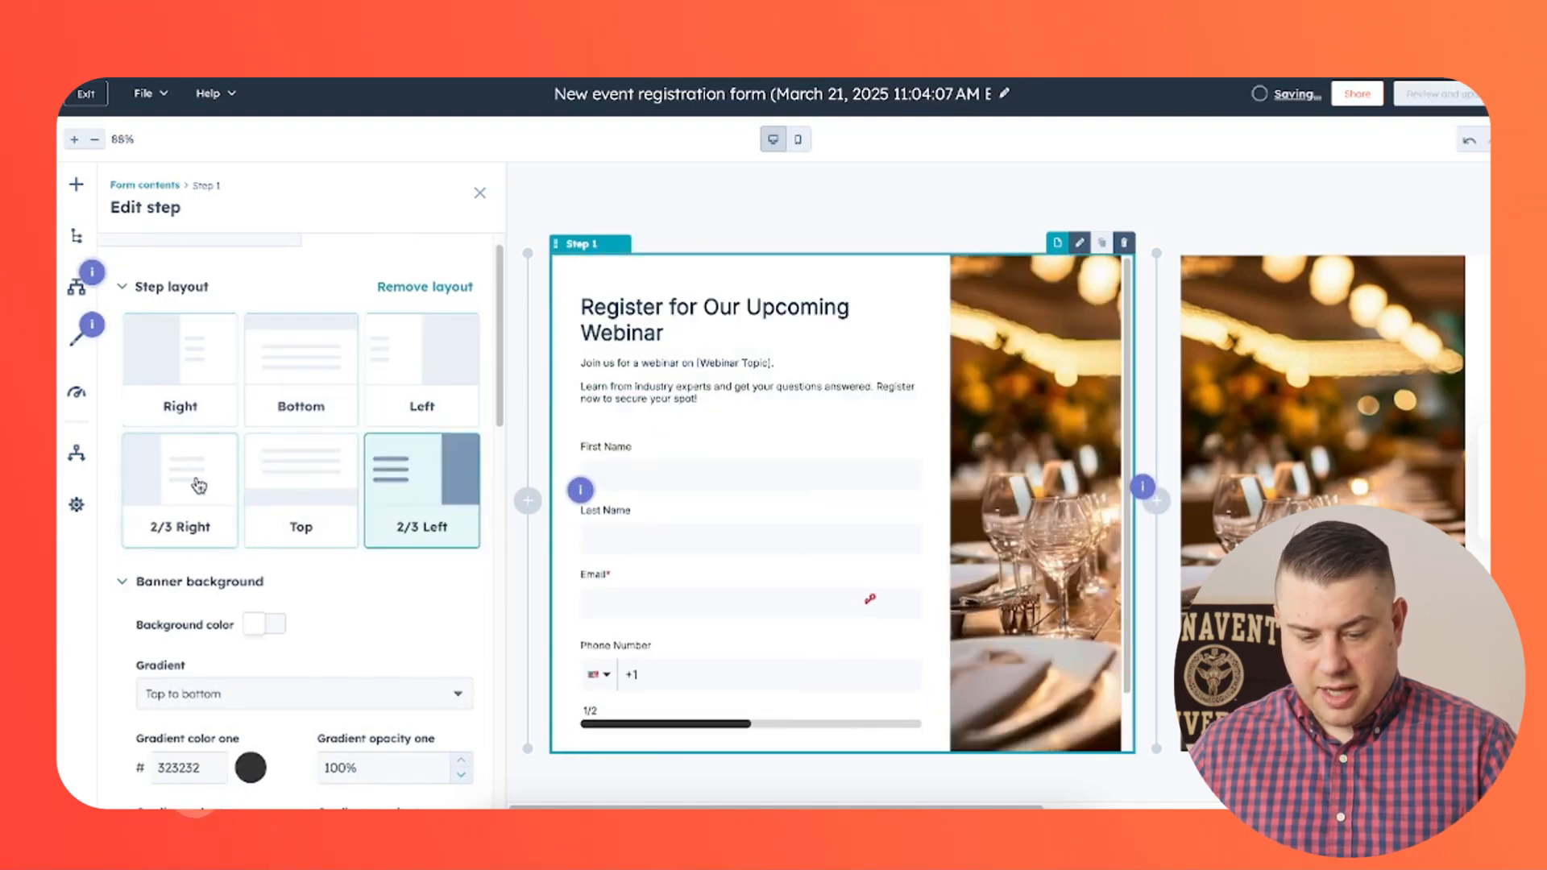
left_click(209, 354)
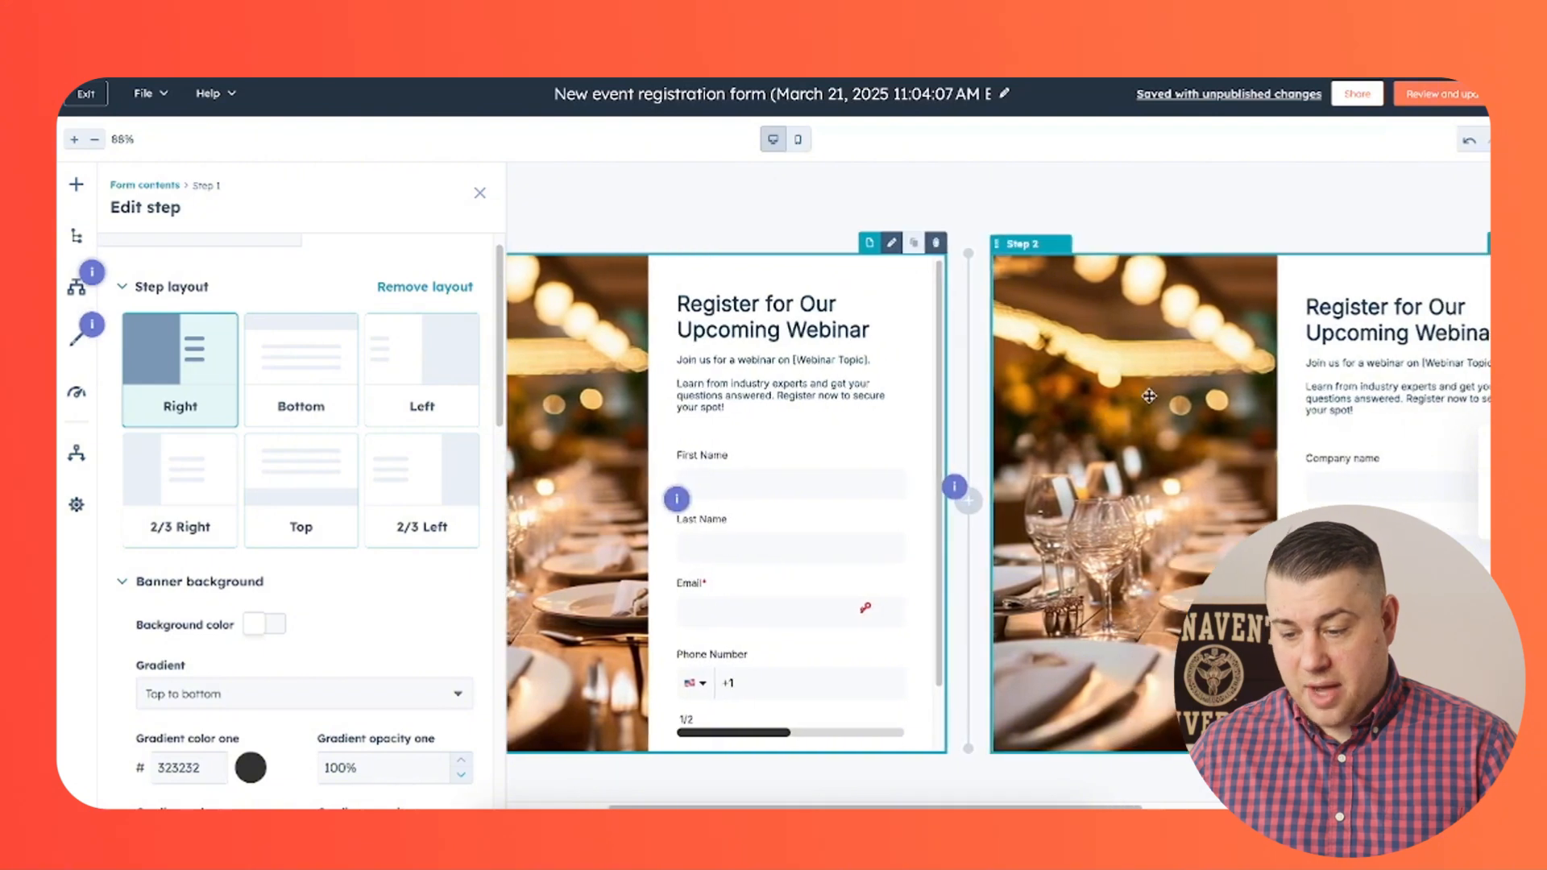
- Examine the form's steps and the first step's banner background image settings
scroll(1030, 419, "down", 2)
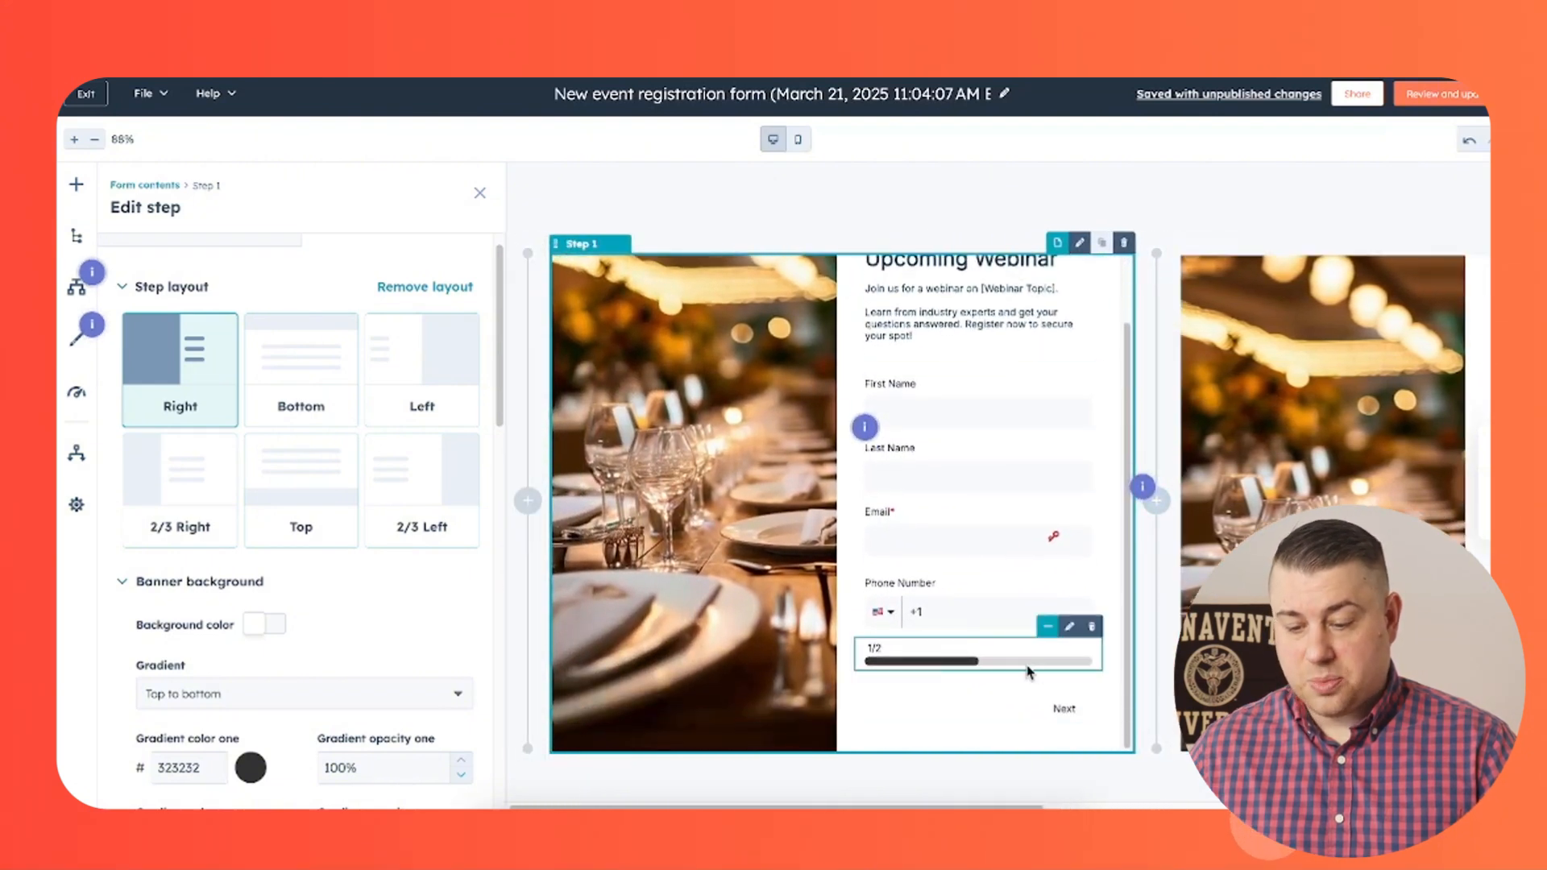
scroll(1029, 612, "up", 2)
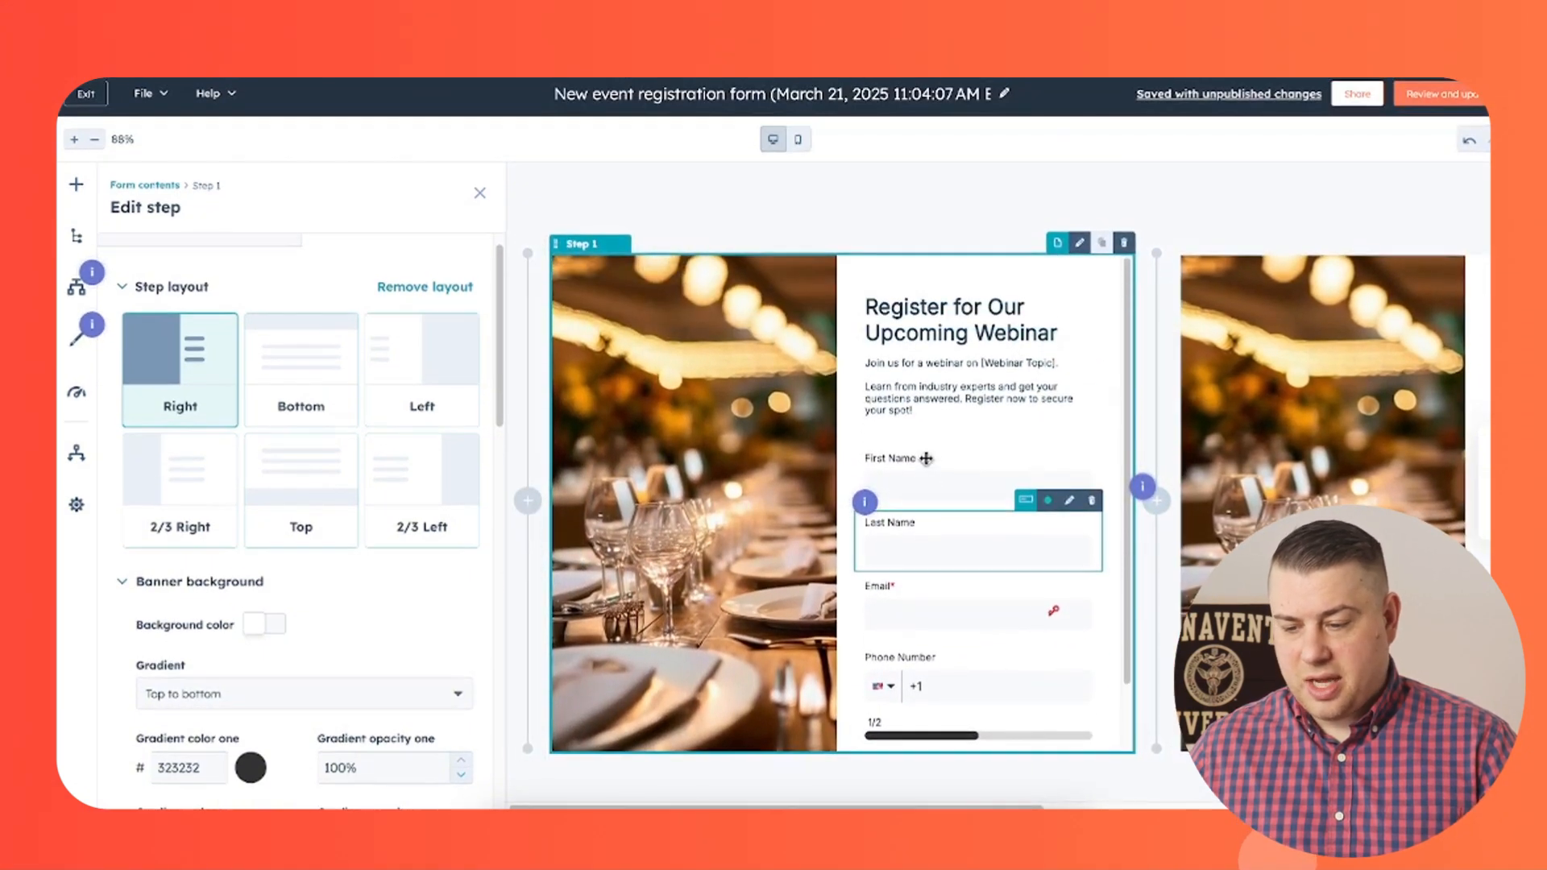
scroll(925, 458, "right", 3)
scroll(925, 458, "right", 10)
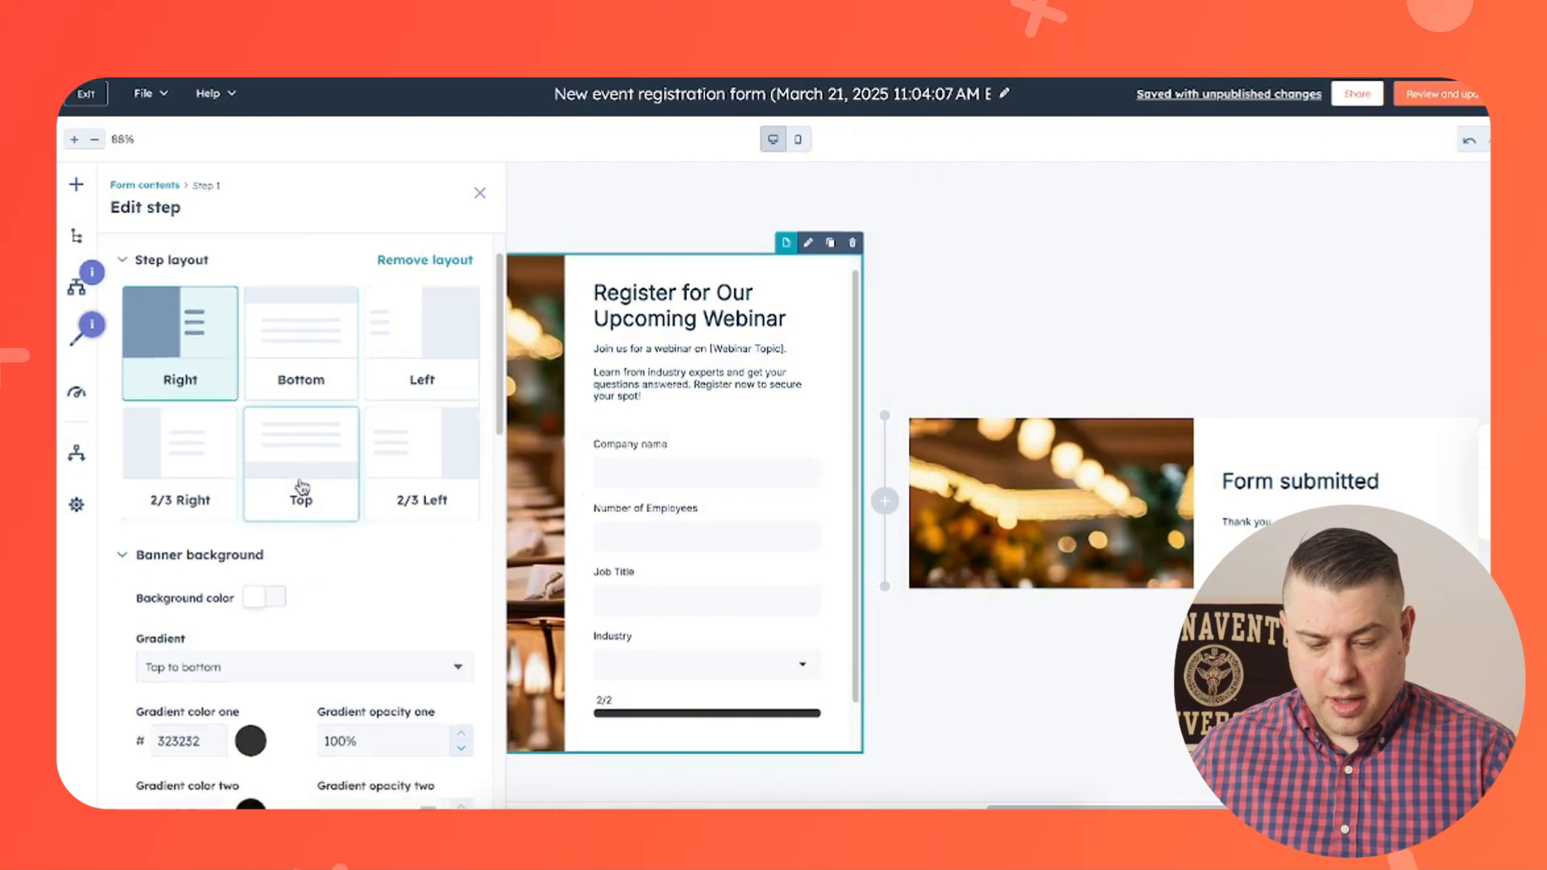
scroll(346, 475, "down", 5)
scroll(349, 454, "down", 7)
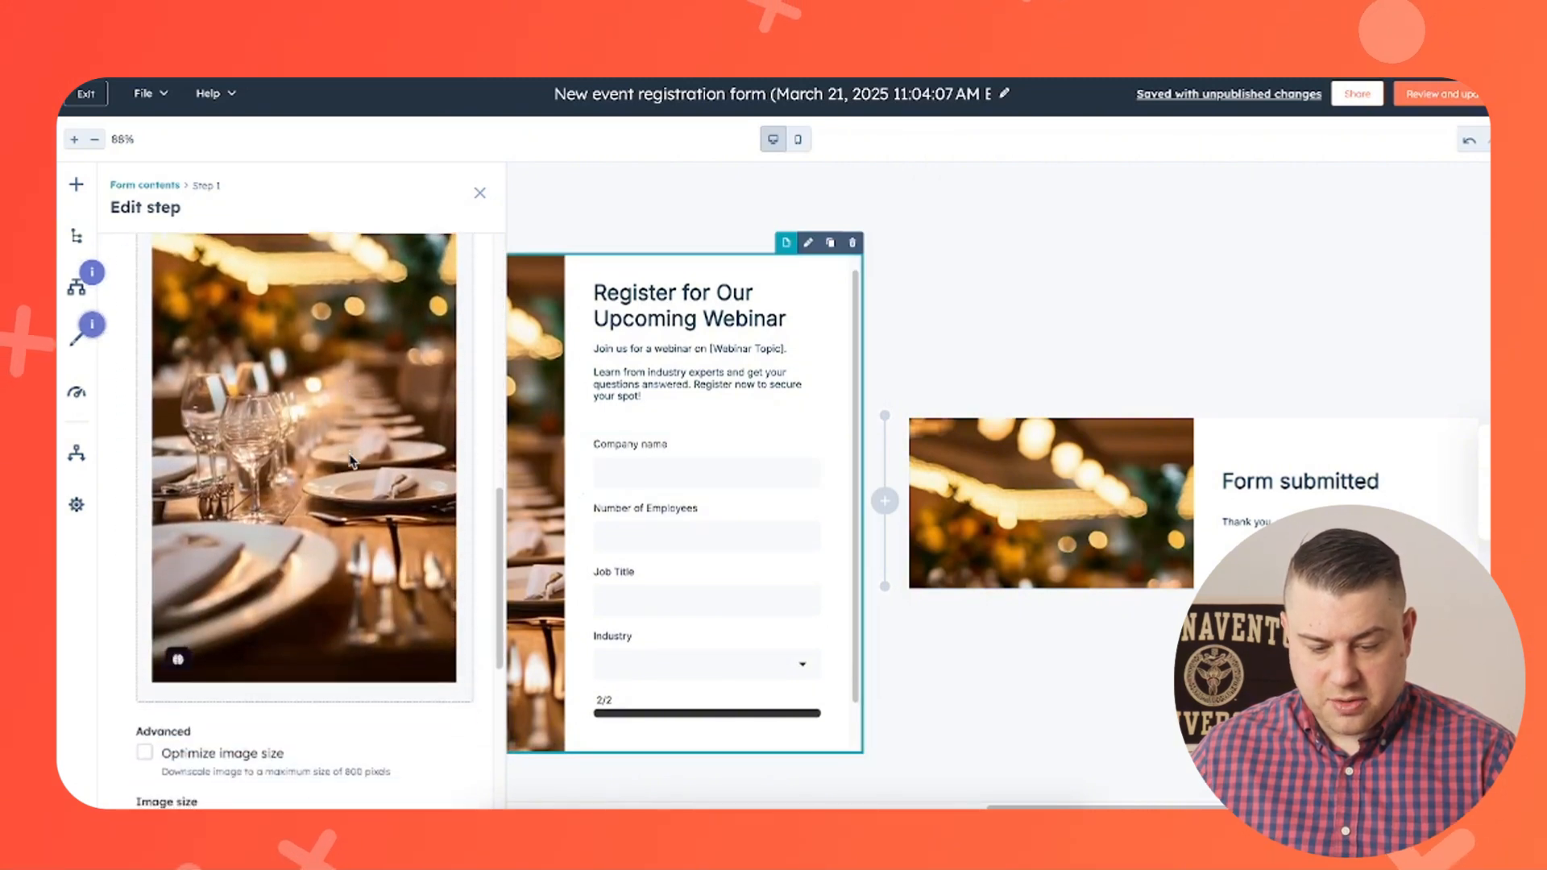
scroll(348, 460, "down", 2)
scroll(348, 460, "up", 12)
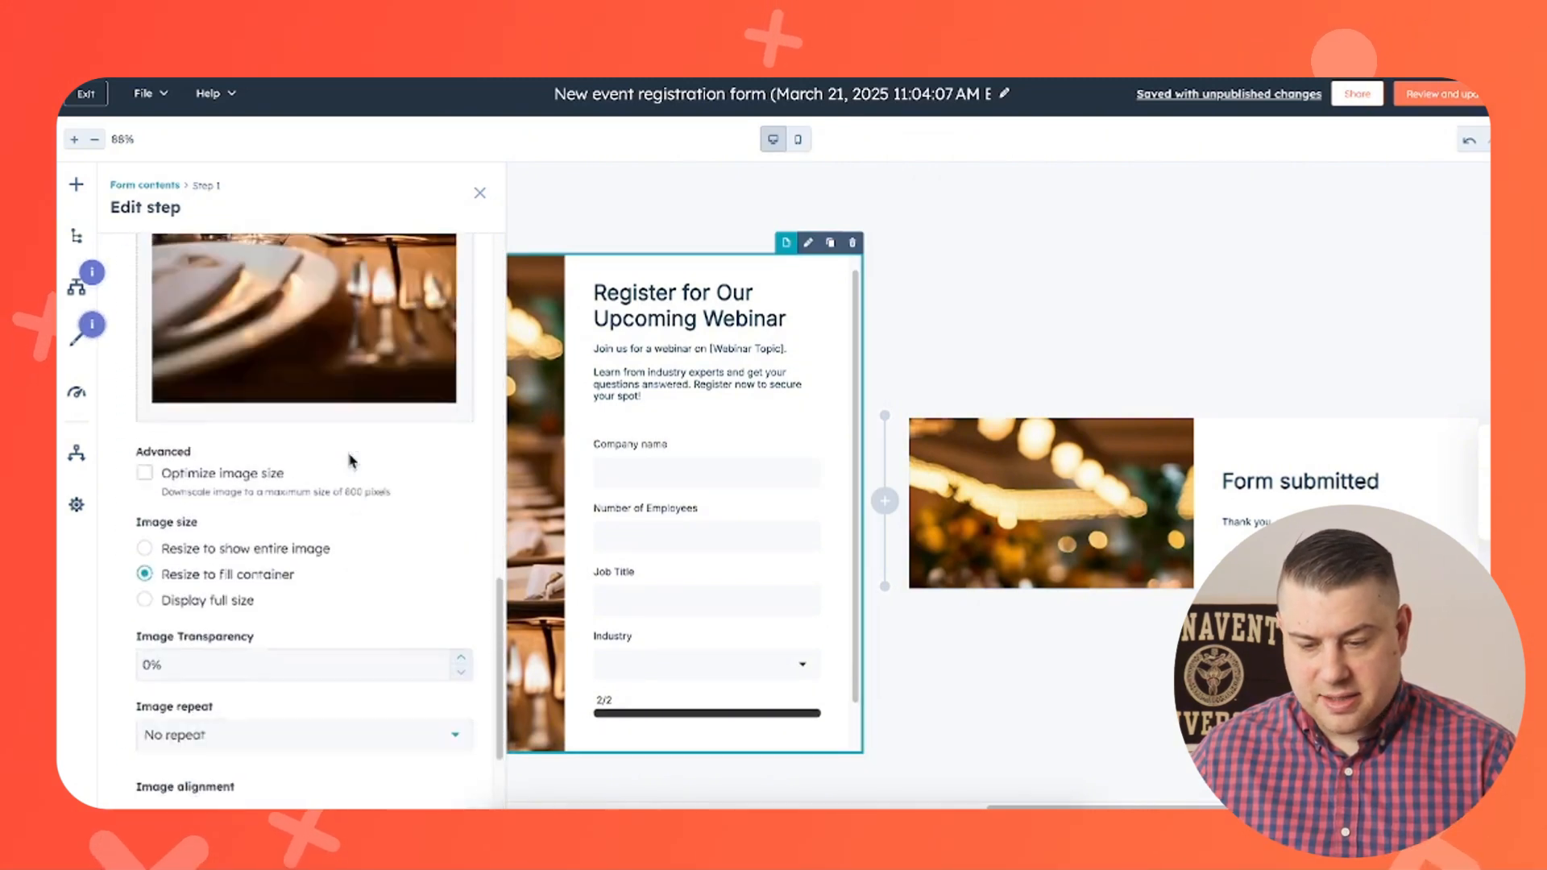